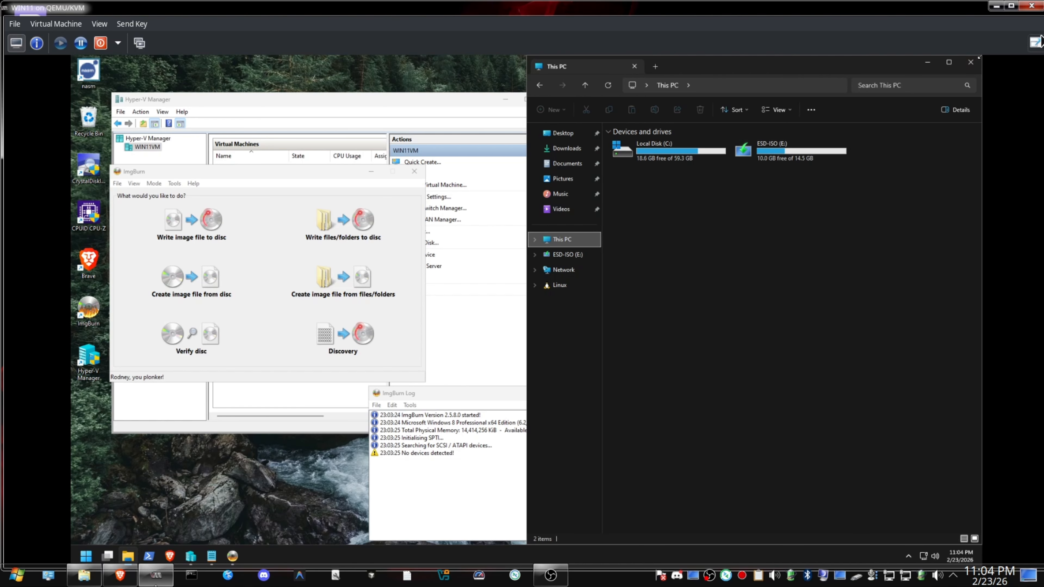
# - Start building an image from files and folders in ImgBurn, with everything on the ESD-ISO (E:) drive as source
pyautogui.click(1035, 42)
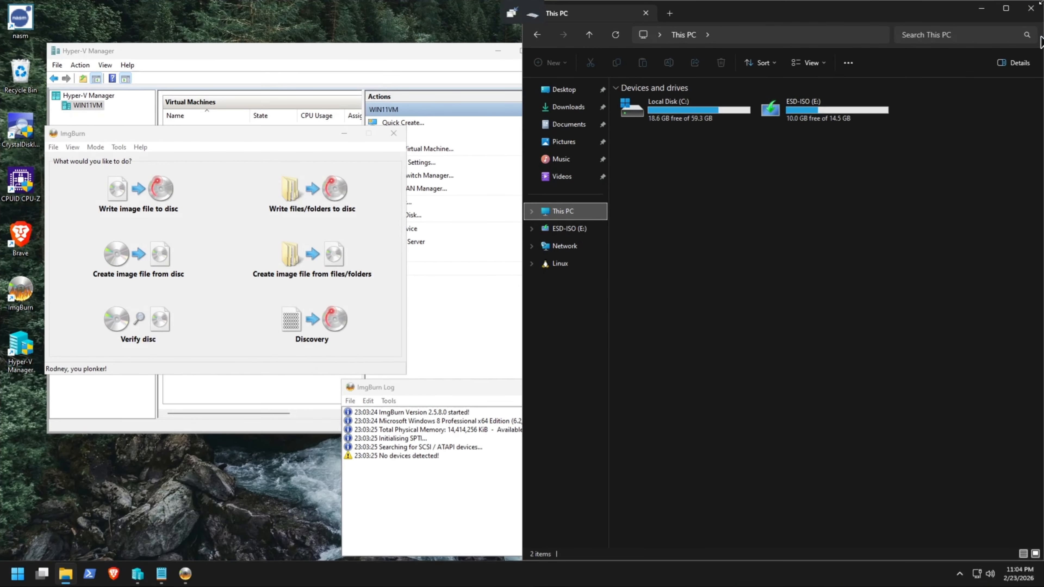
pyautogui.click(95, 133)
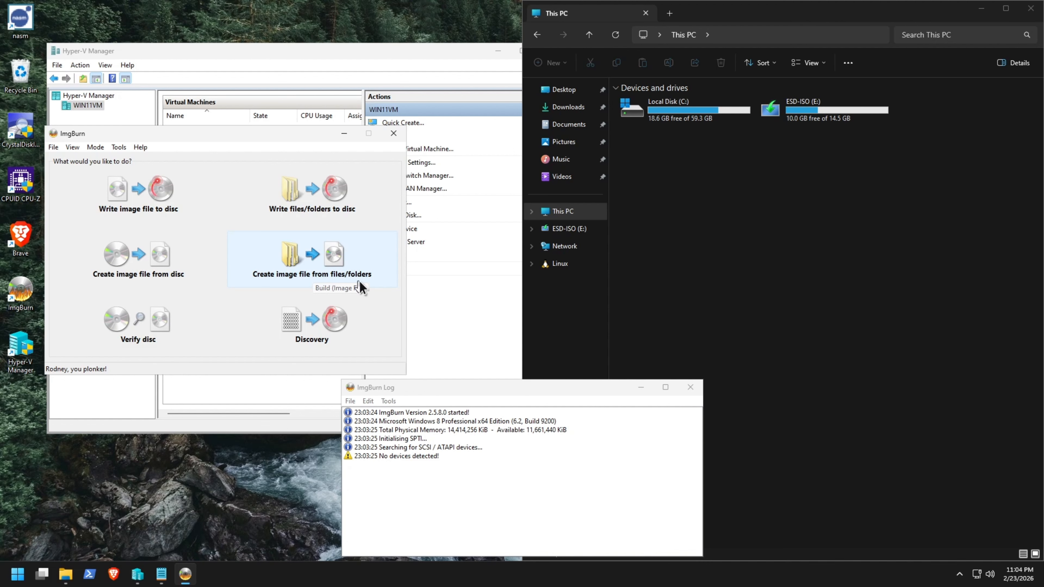
pyautogui.click(347, 278)
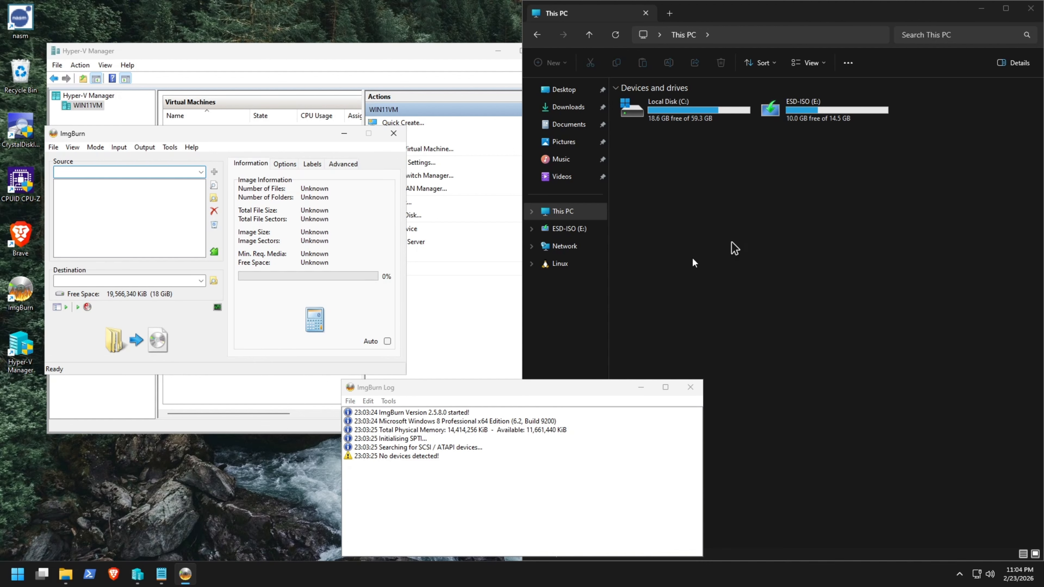
pyautogui.doubleClick(812, 119)
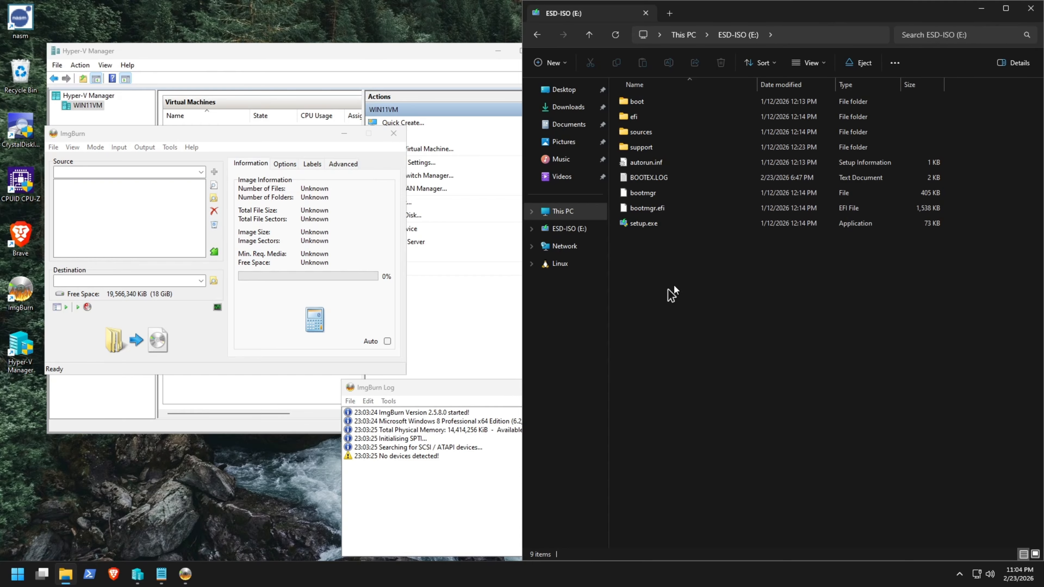
pyautogui.moveTo(655, 263); pyautogui.dragTo(126, 219)
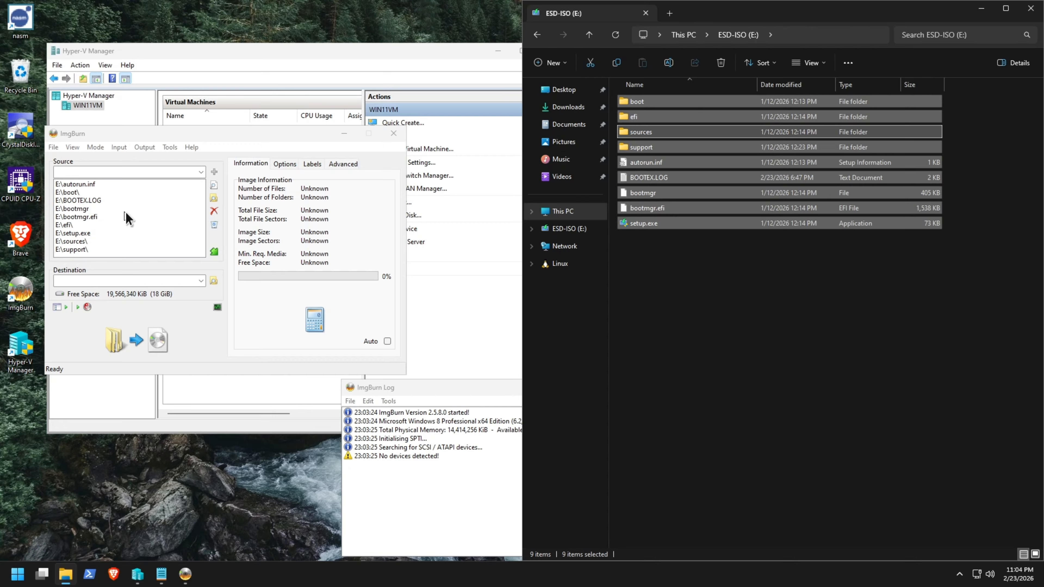
# - Make the image bootable, using etfsboot.com from the boot folder of ESD-ISO (E:) as the boot image
pyautogui.click(344, 164)
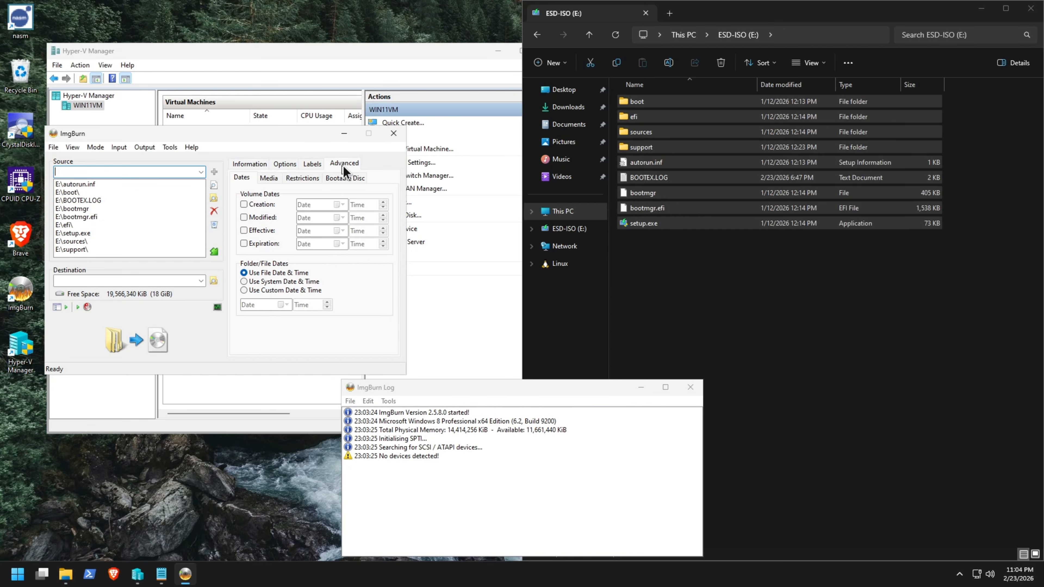
pyautogui.click(350, 179)
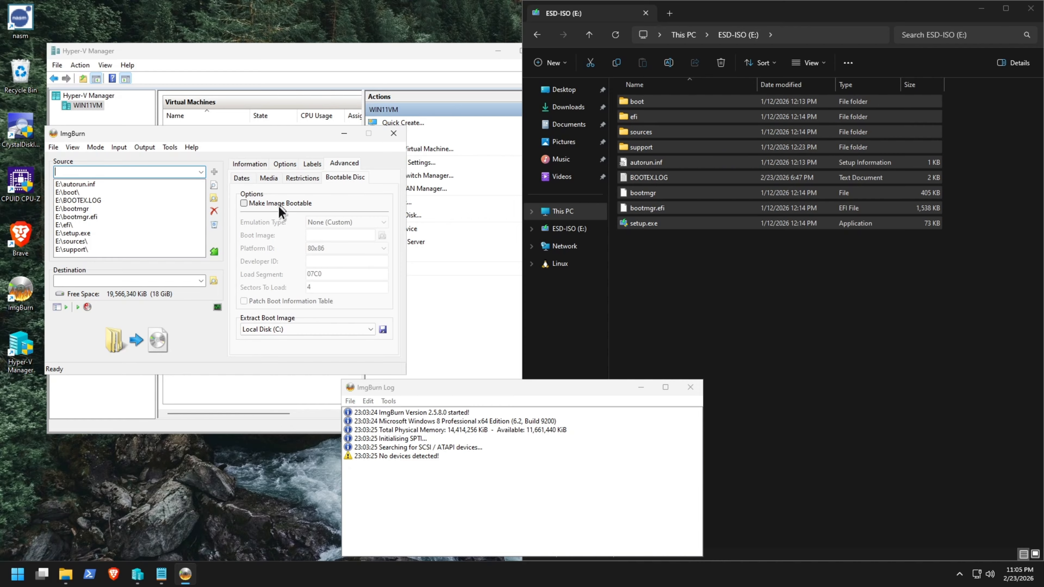
pyautogui.click(244, 203)
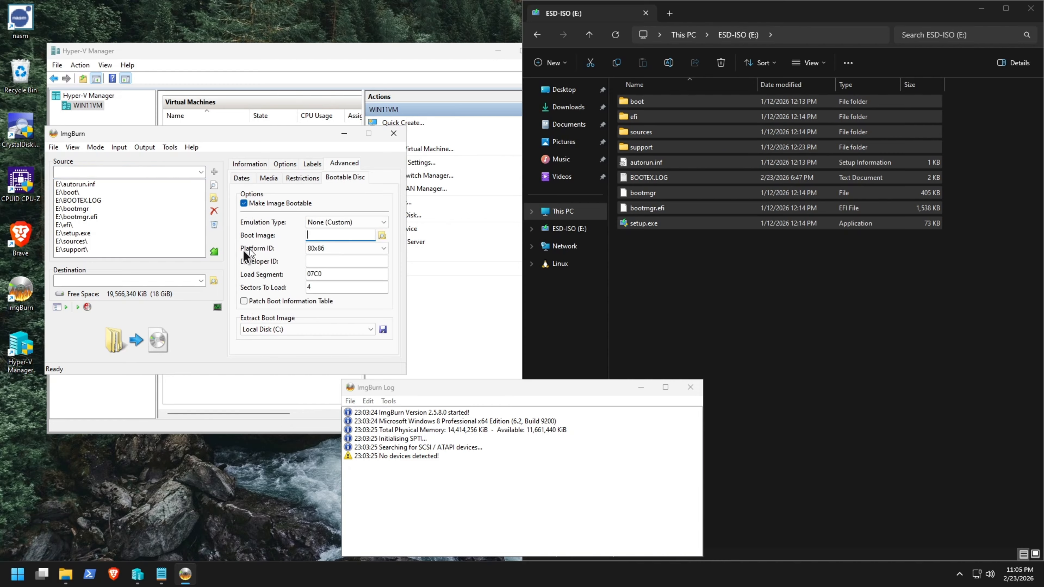
pyautogui.click(385, 237)
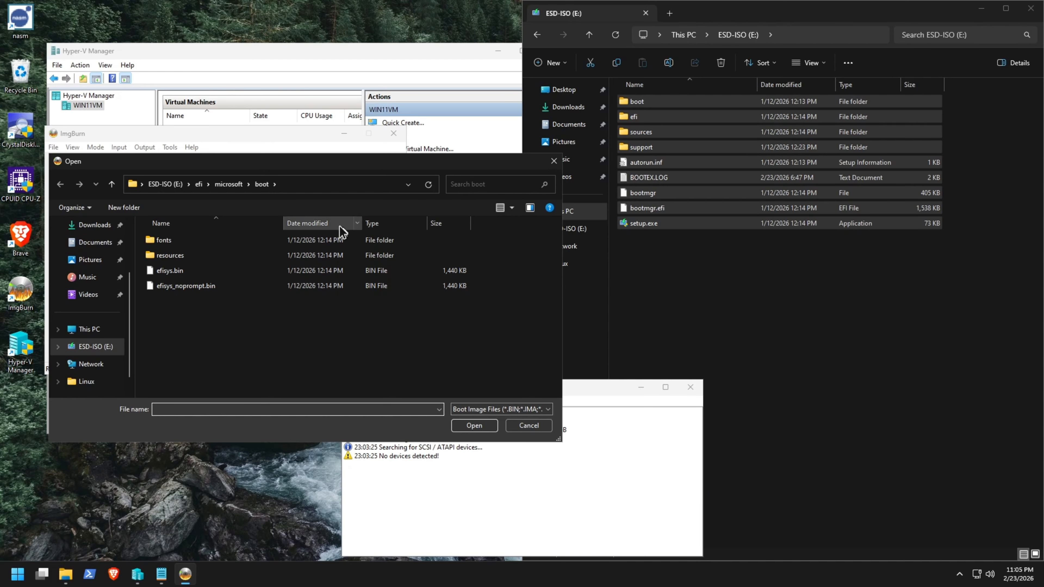
pyautogui.click(173, 185)
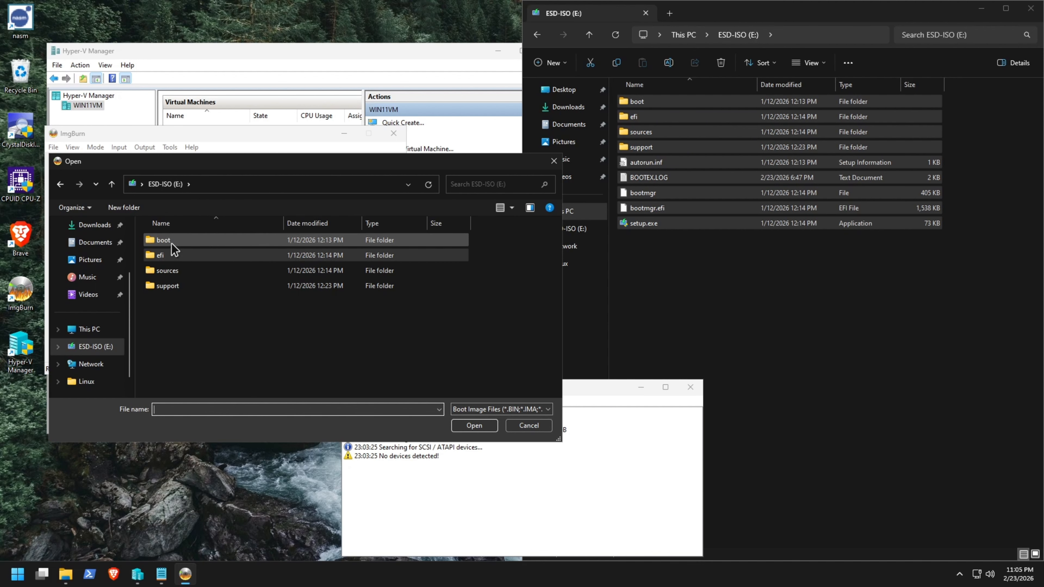
pyautogui.doubleClick(171, 241)
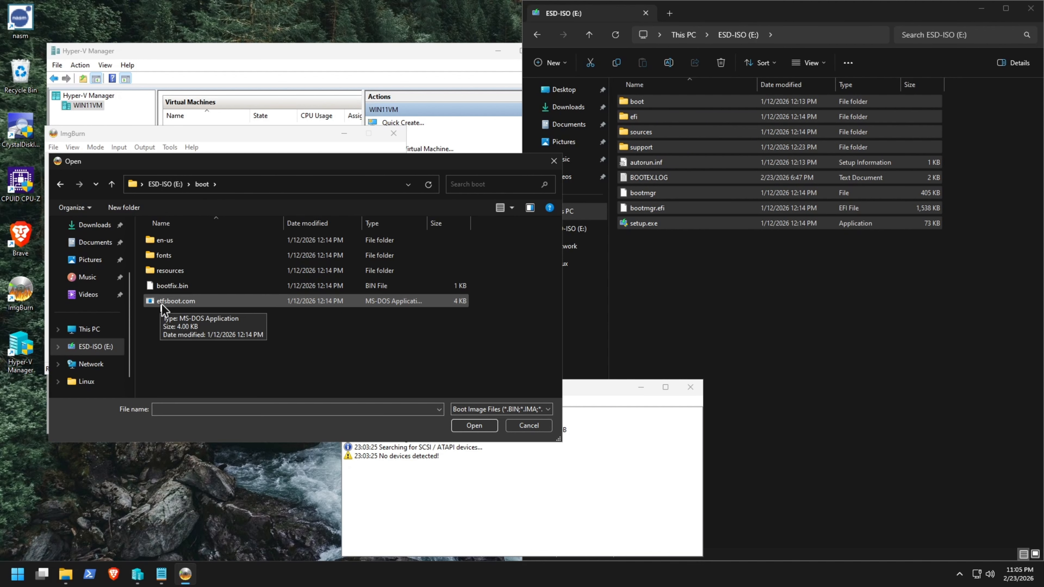
pyautogui.click(185, 304)
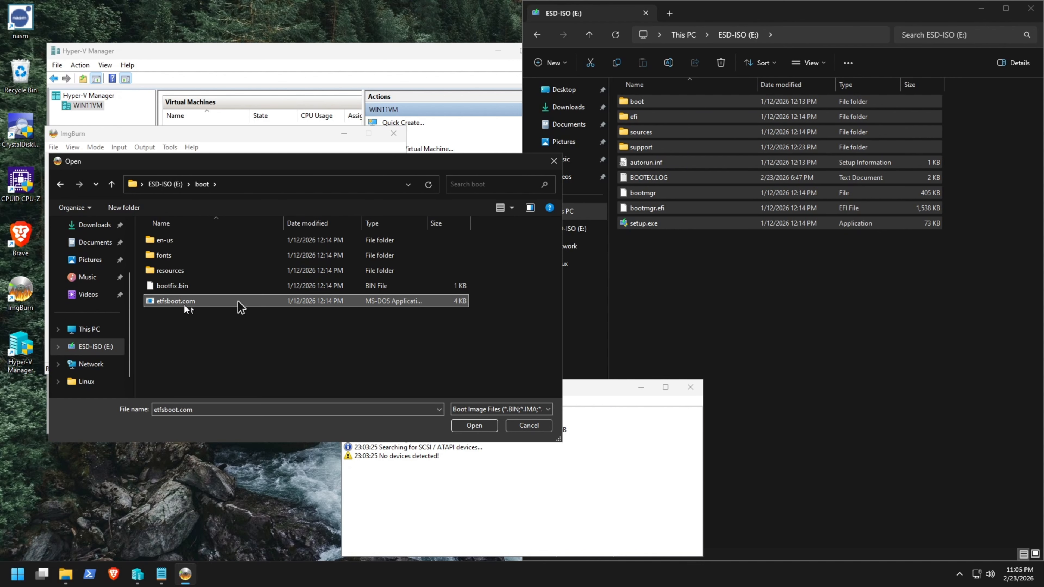
pyautogui.click(468, 428)
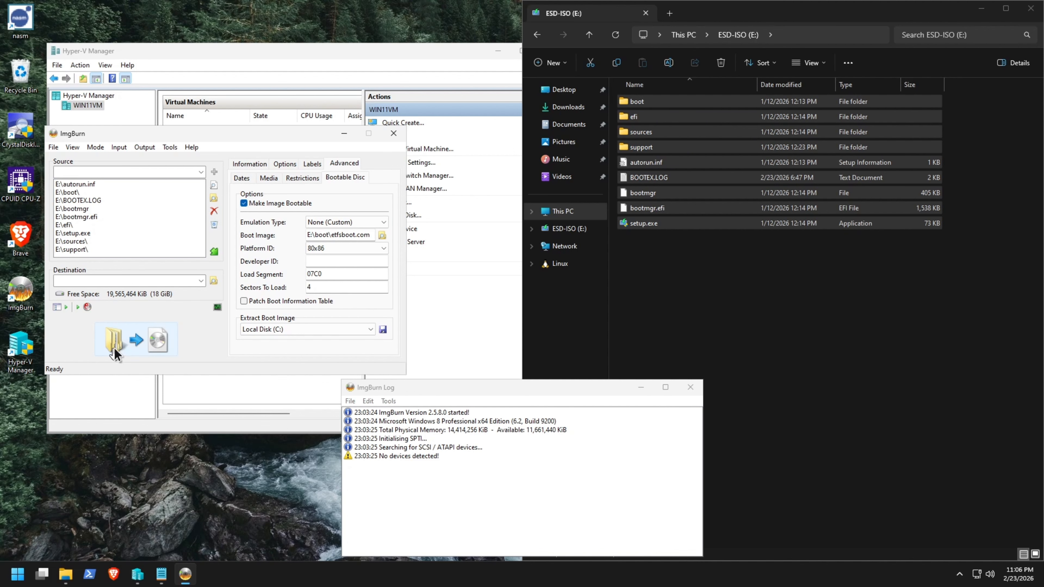
# - Start the image build with the Desktop as destination and windows as the ISO file name
pyautogui.click(138, 344)
pyautogui.click(91, 280)
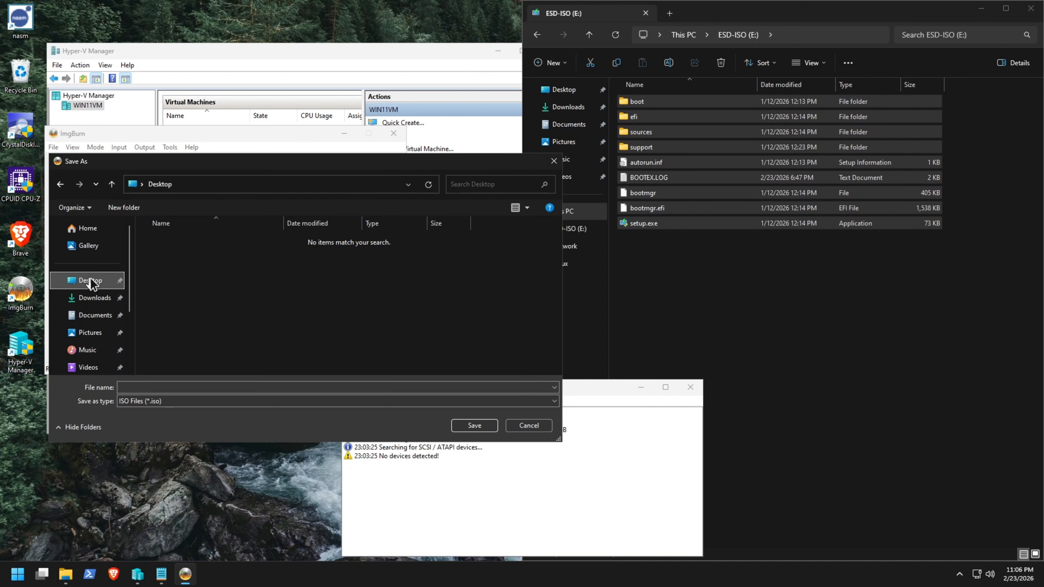
pyautogui.write('windows')
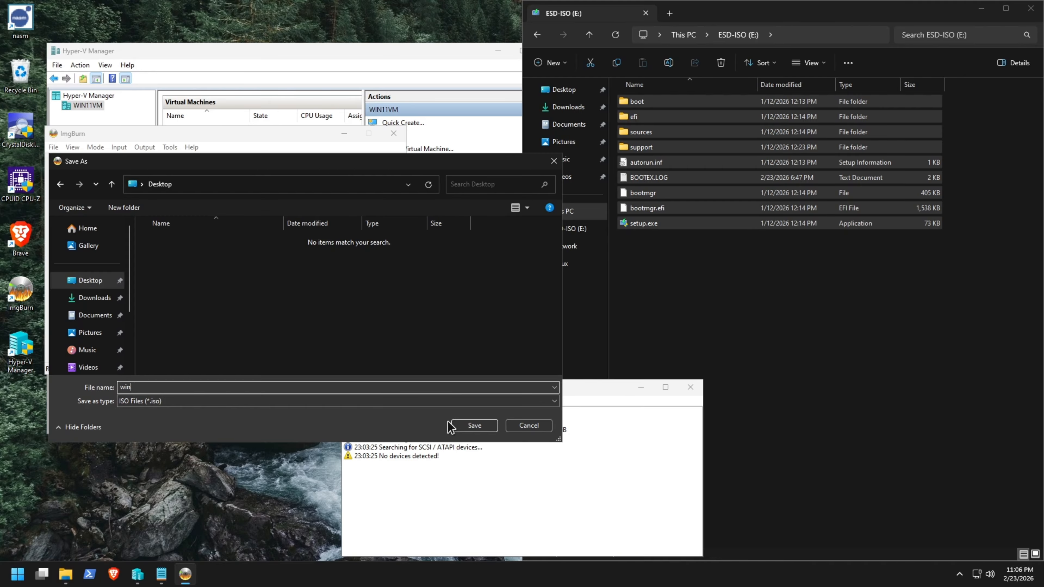
pyautogui.click(466, 427)
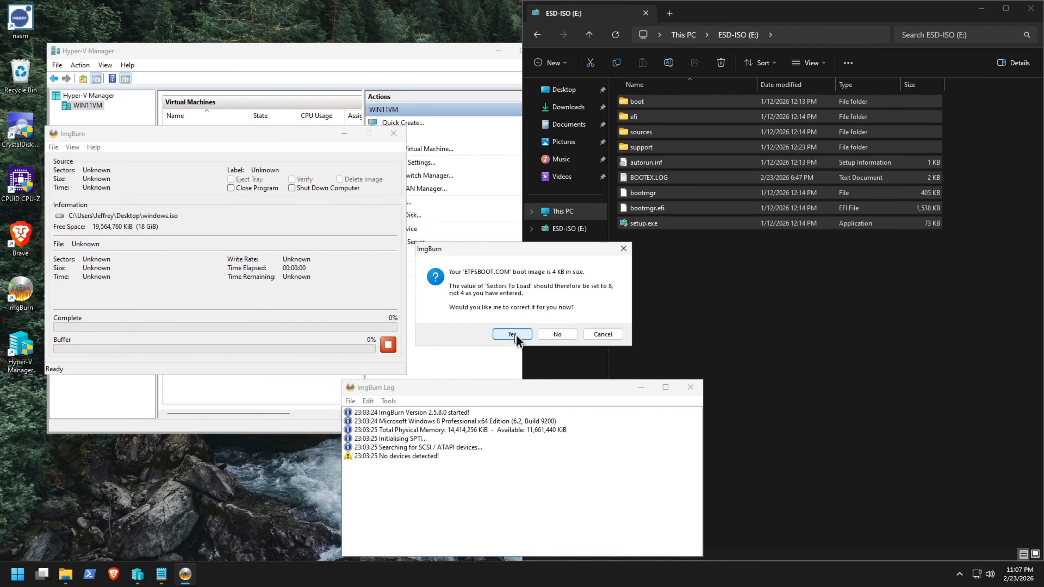
# - Correct Sectors To Load to 8, accept the generated volume label, and let the image build run to completion
pyautogui.click(516, 335)
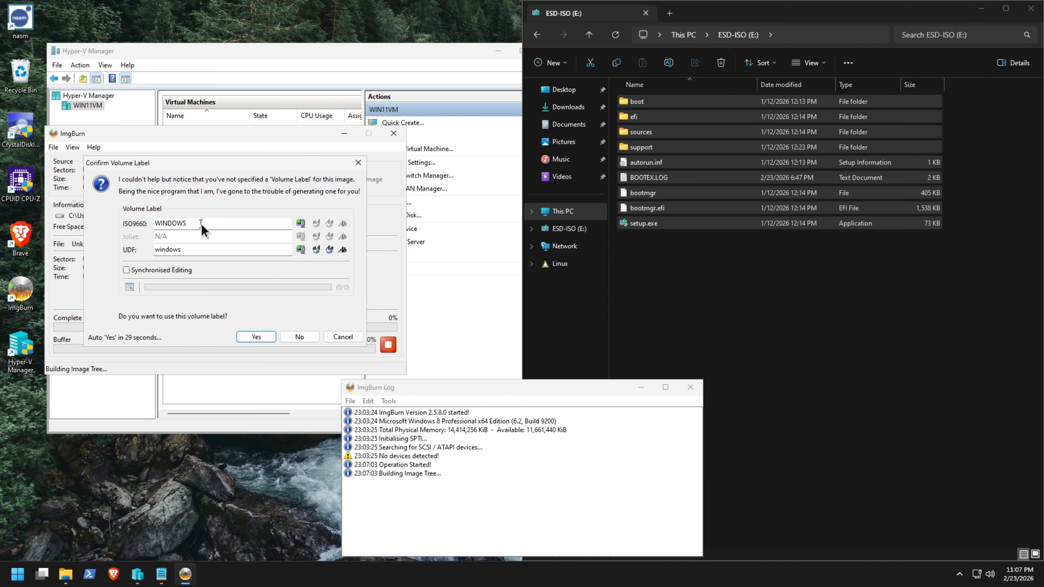
pyautogui.click(256, 336)
pyautogui.click(537, 362)
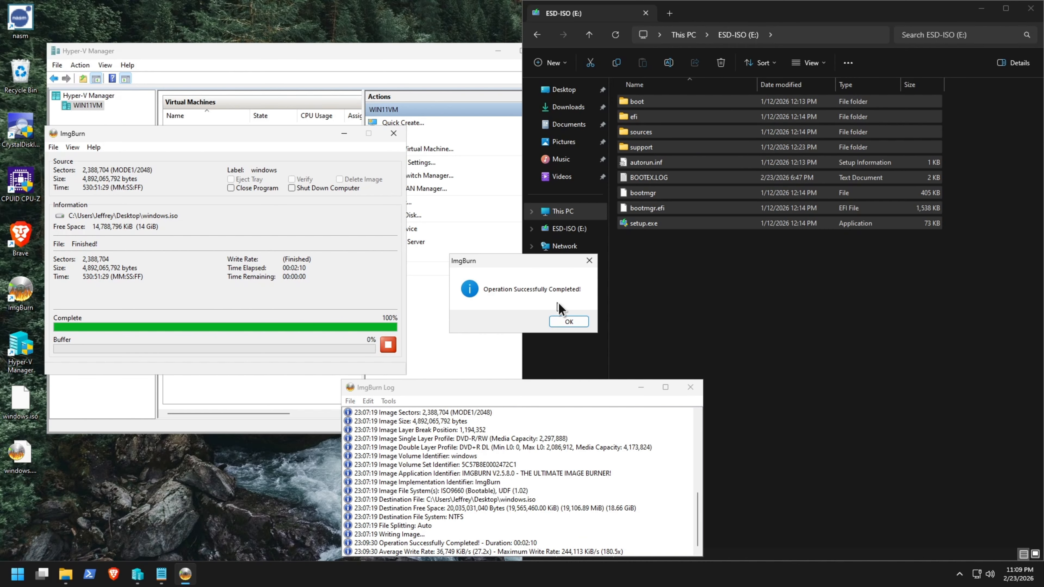
pyautogui.click(570, 323)
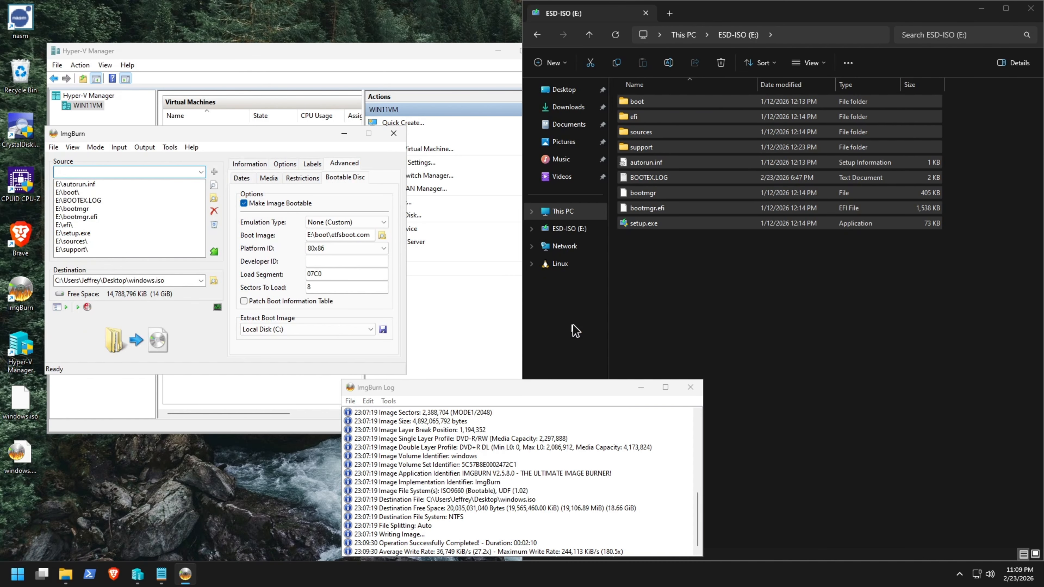
# - Close ImgBurn and delete the small extra disc image file beneath windows.iso on the desktop
pyautogui.click(394, 134)
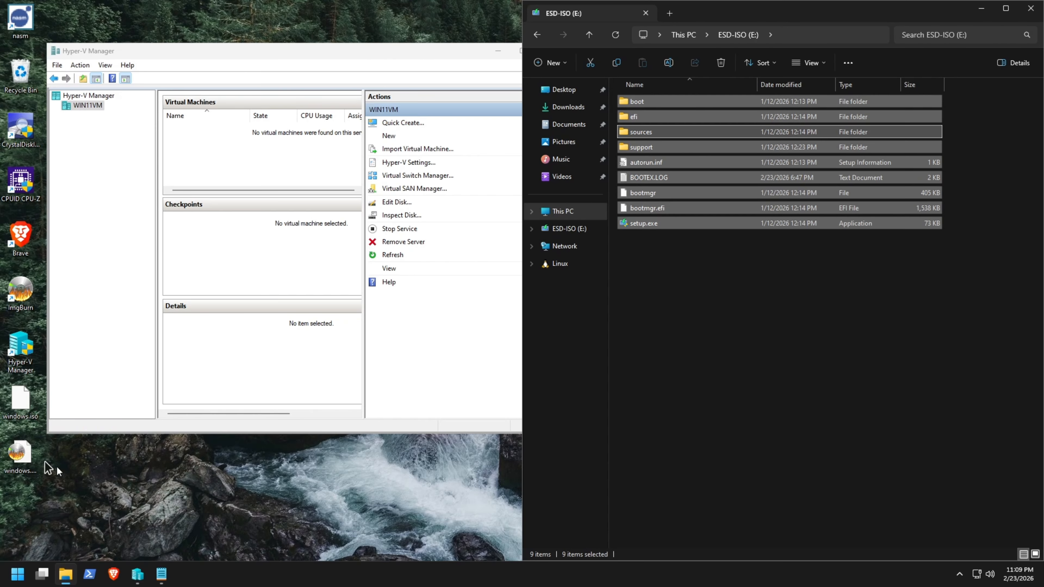
pyautogui.click(25, 464)
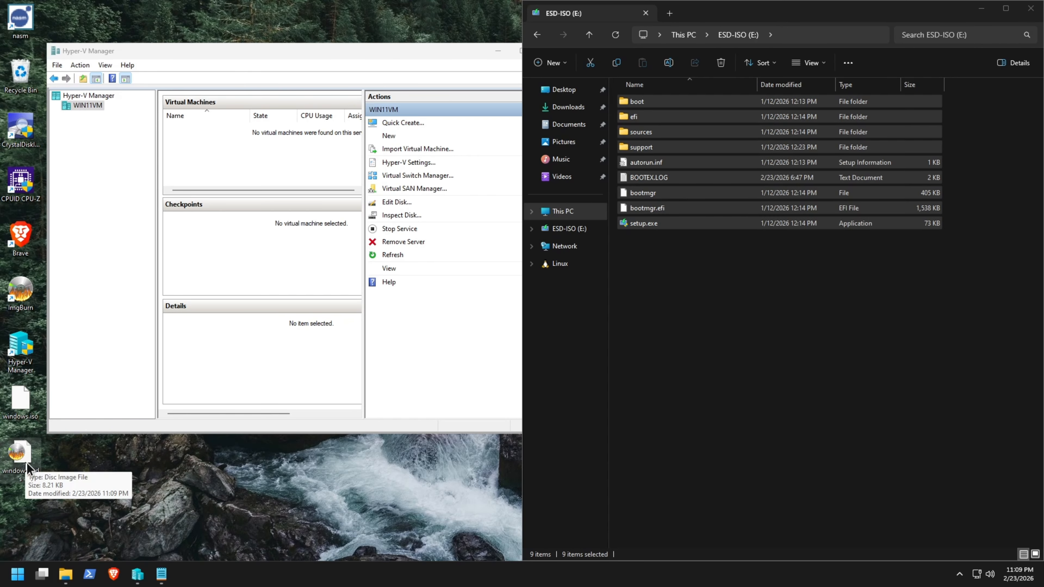
pyautogui.press('Delete')
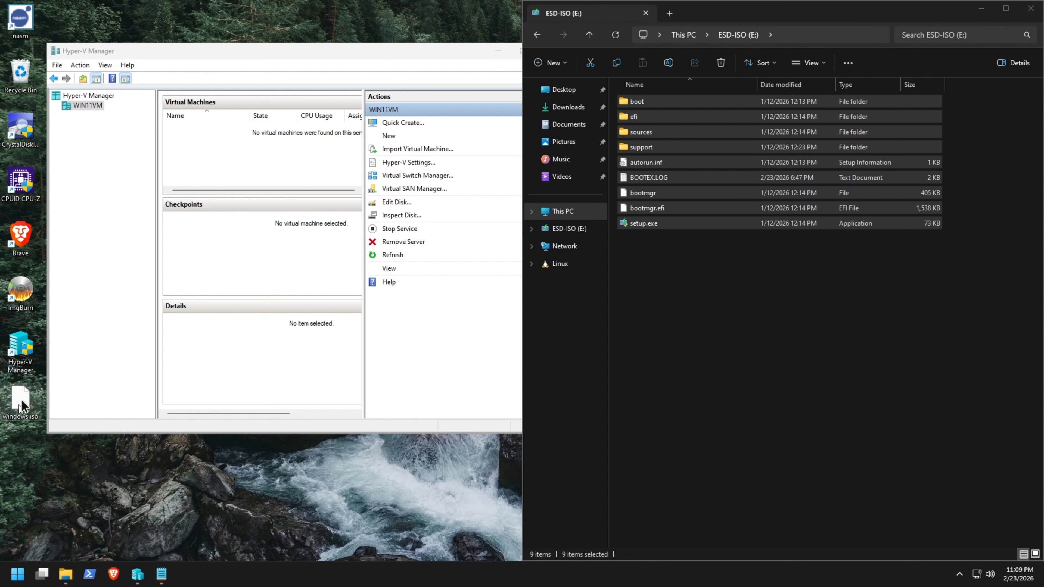
# - Begin a new virtual machine on the WIN11VM host in Hyper-V Manager, named BIOS and set to Generation 1
pyautogui.click(276, 54)
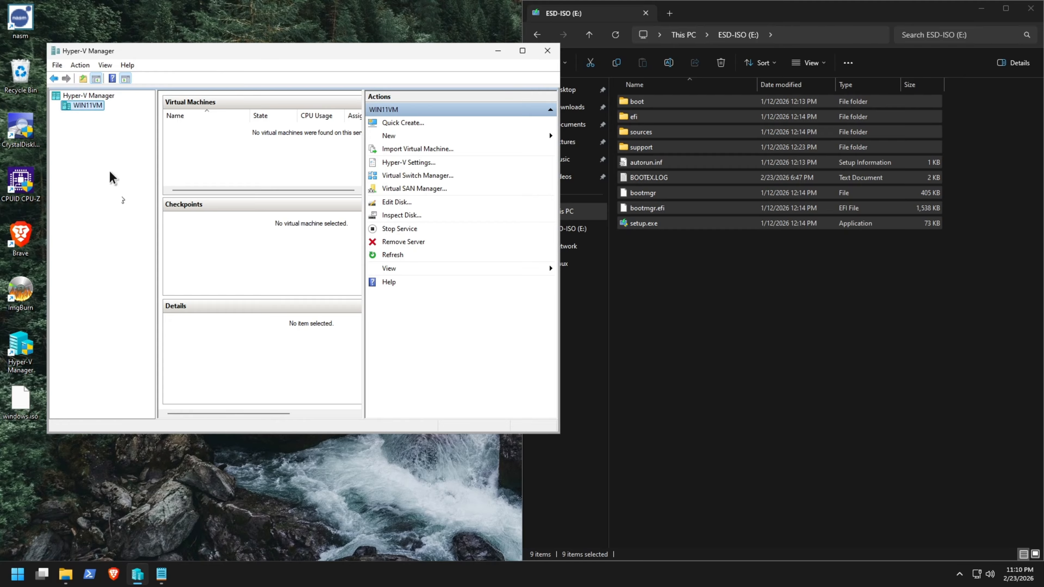
pyautogui.rightClick(95, 110)
pyautogui.moveTo(181, 130)
pyautogui.click(263, 125)
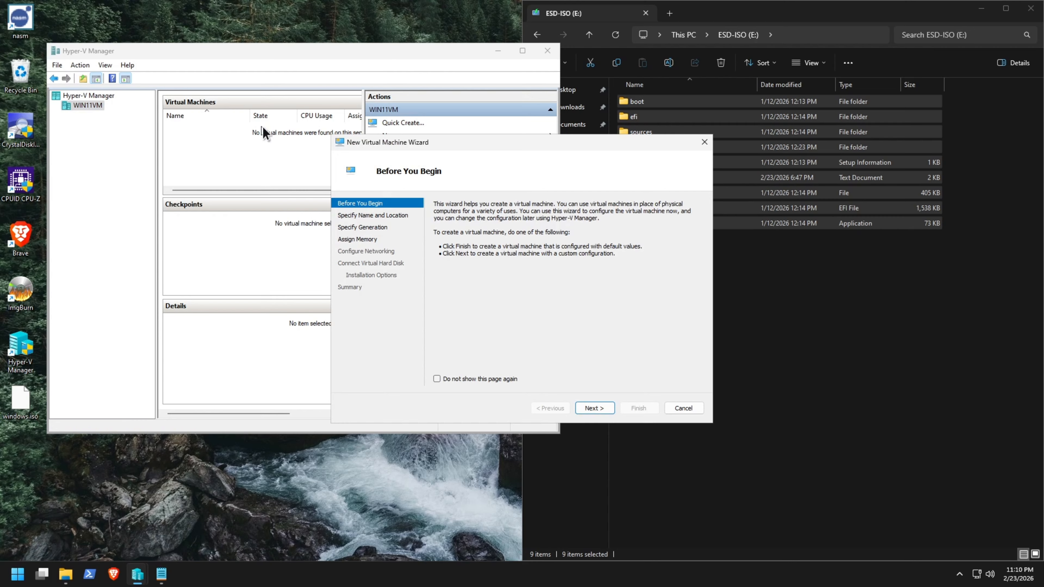
pyautogui.click(595, 408)
pyautogui.write('Win11')
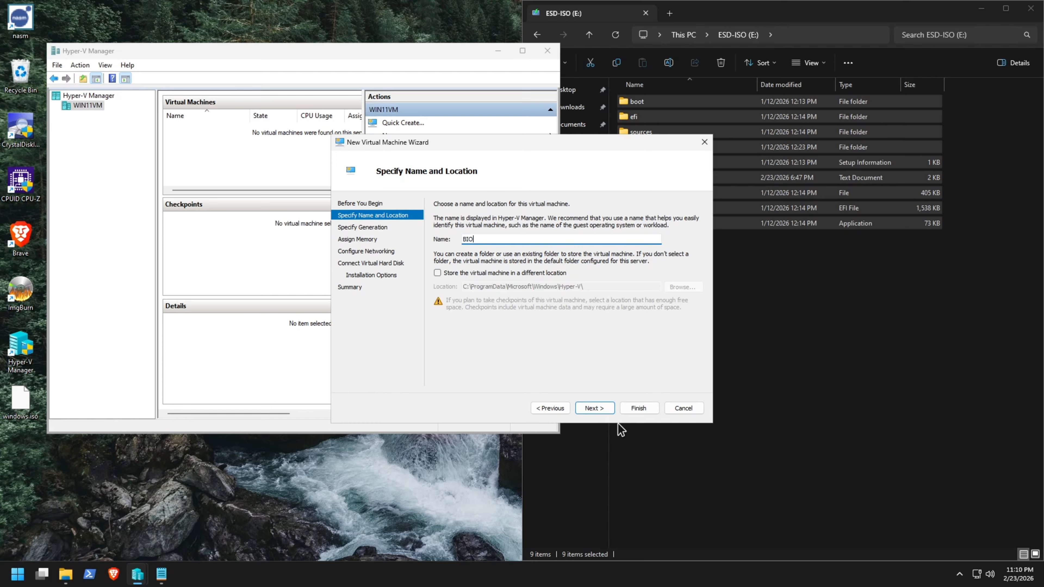
pyautogui.click(595, 408)
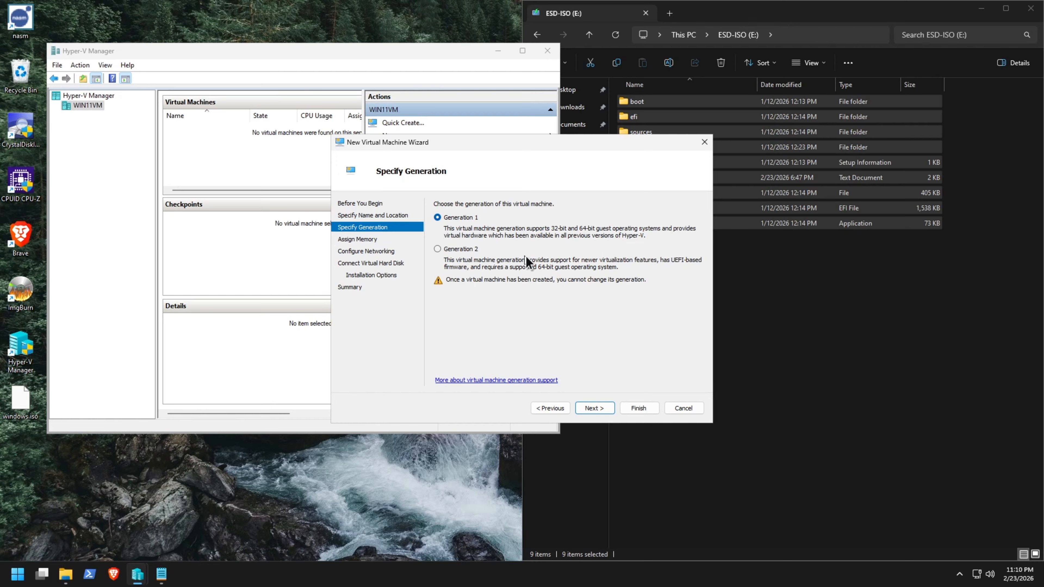
pyautogui.click(601, 409)
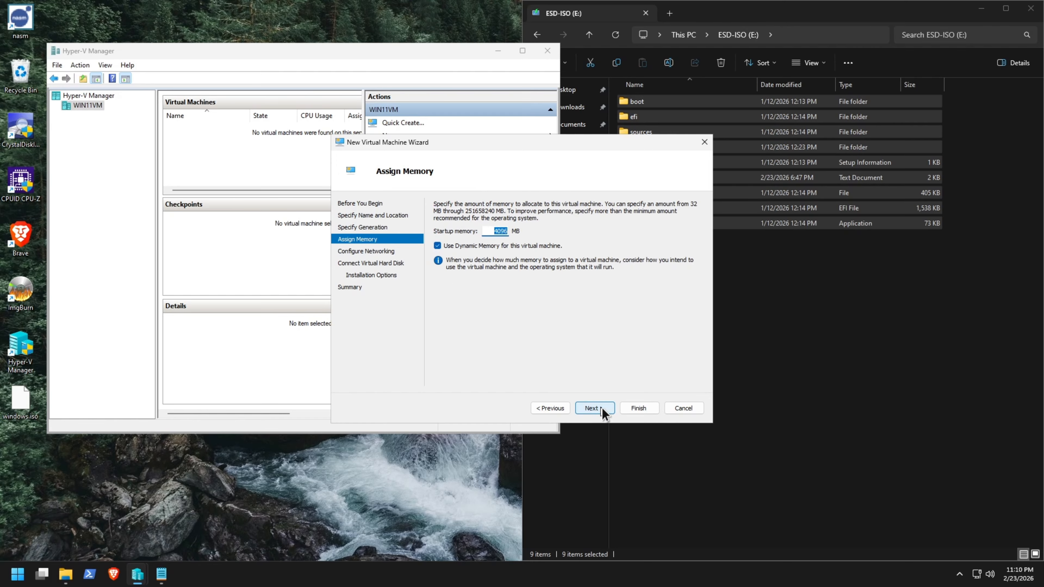
# - Keep 4096 MB of dynamic startup memory and the default networking, and create the virtual hard disk BIOS.vhdx
pyautogui.click(594, 408)
pyautogui.click(595, 408)
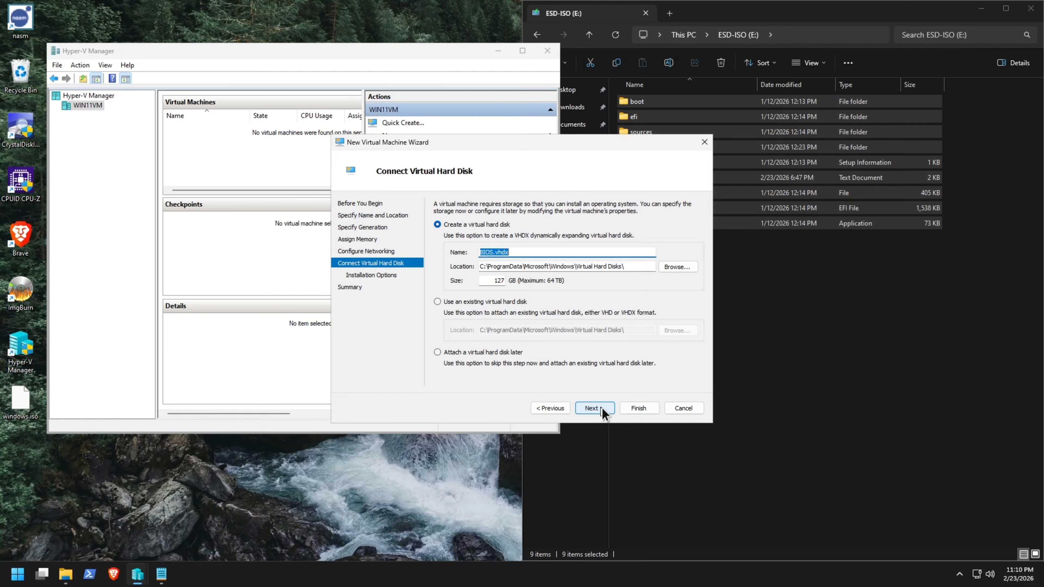
pyautogui.click(498, 281)
pyautogui.click(594, 407)
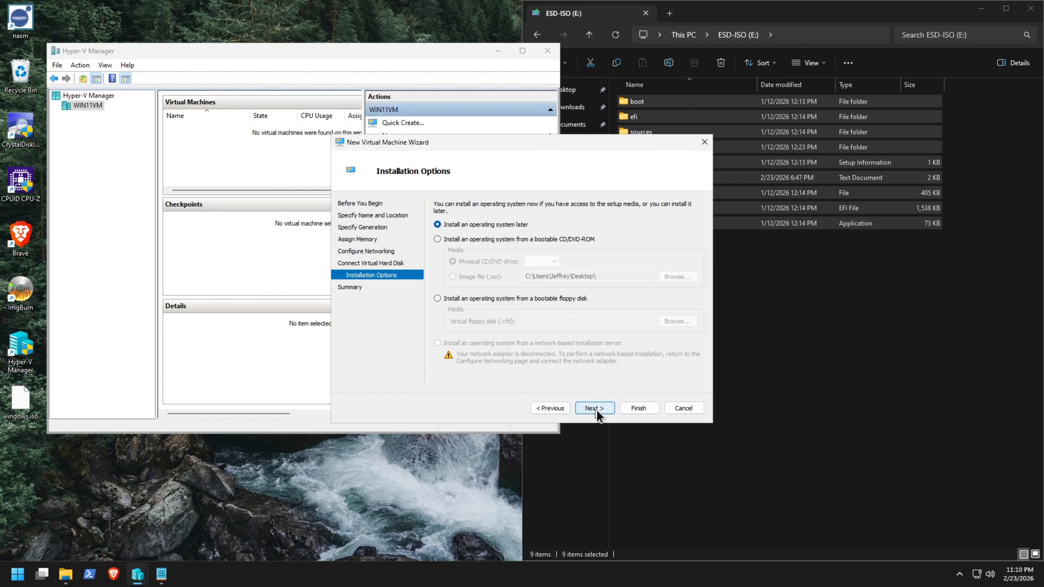
# - Set the operating system to install from the windows.iso image file on the Desktop and finish creating the virtual machine
pyautogui.click(462, 241)
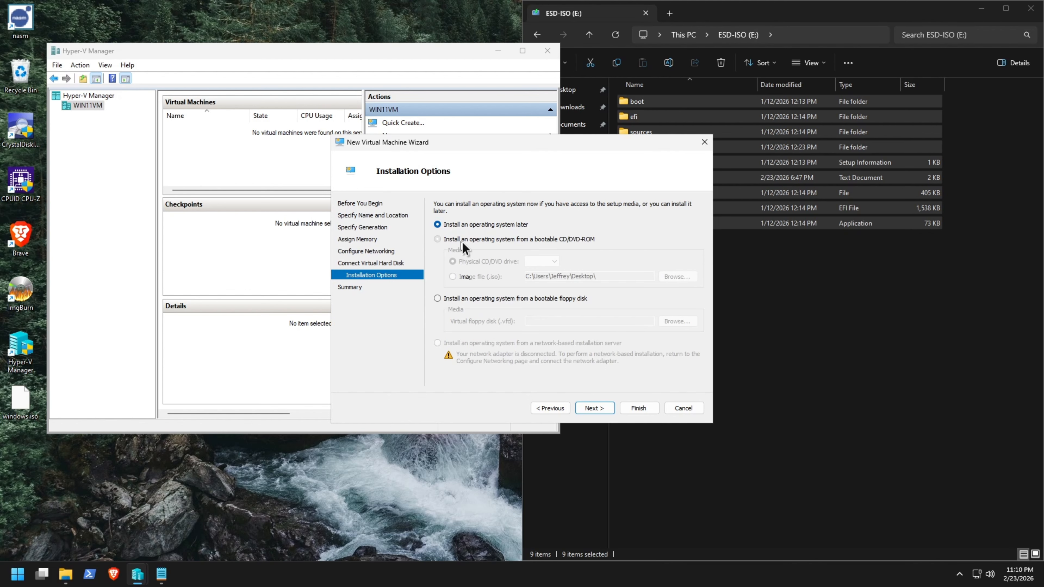
pyautogui.click(477, 278)
pyautogui.click(677, 276)
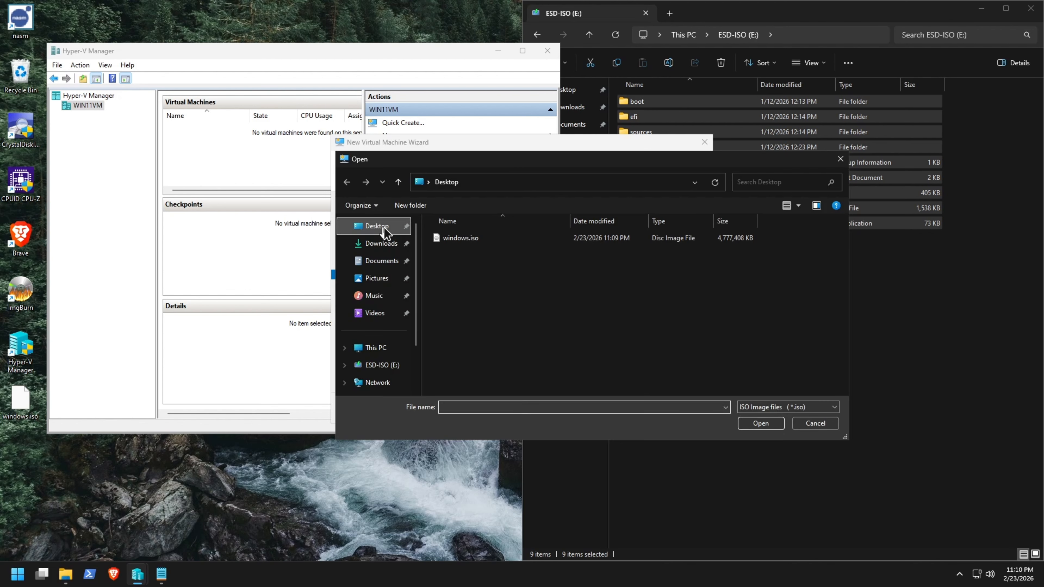
pyautogui.click(470, 241)
pyautogui.click(760, 423)
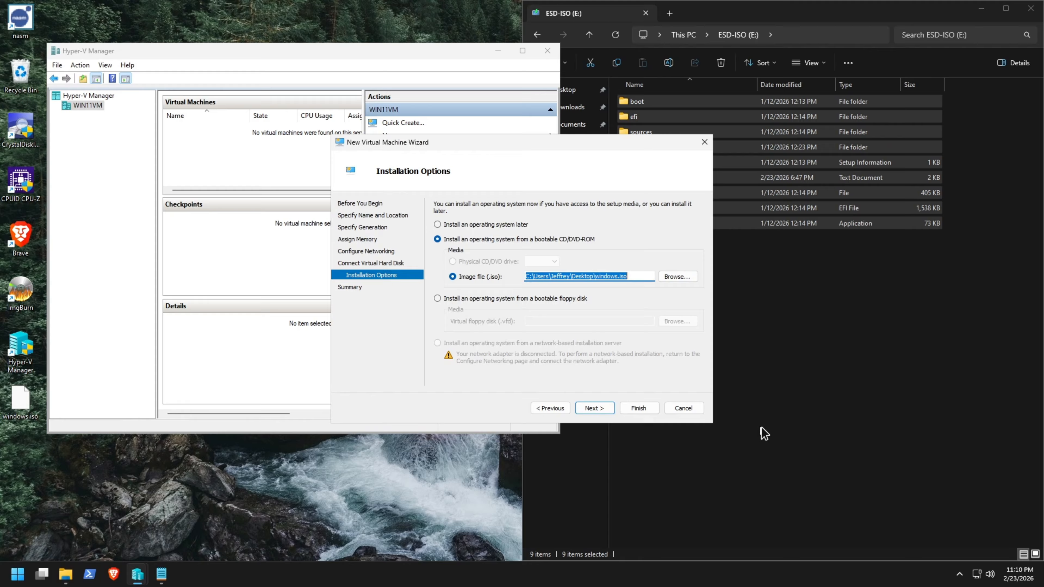
pyautogui.click(594, 408)
pyautogui.click(639, 408)
# - Connect to the BIOS virtual machine, start it, and accept the English (United States) and US keyboard settings in Windows Setup
pyautogui.doubleClick(192, 125)
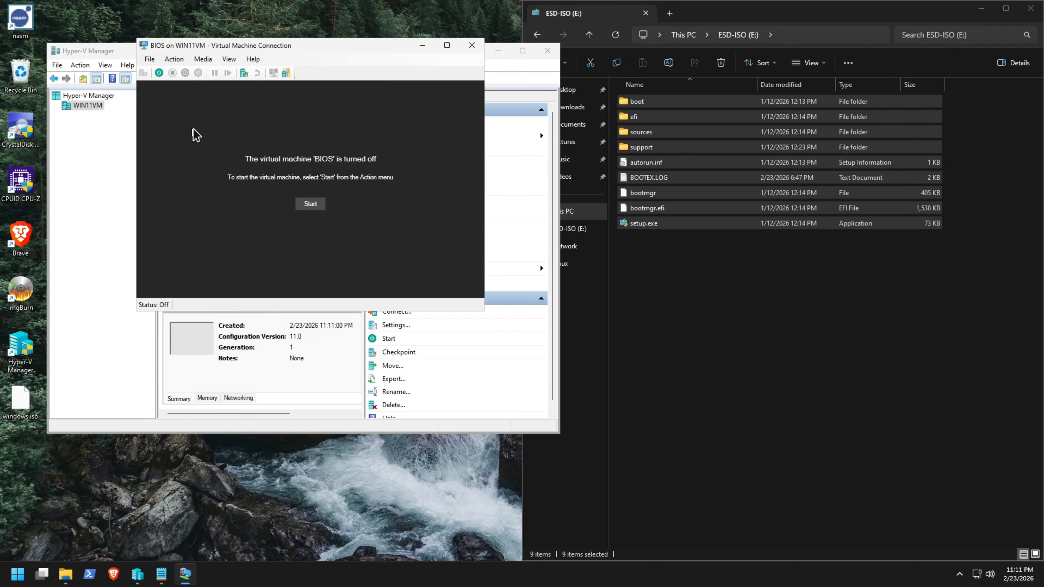
pyautogui.click(312, 207)
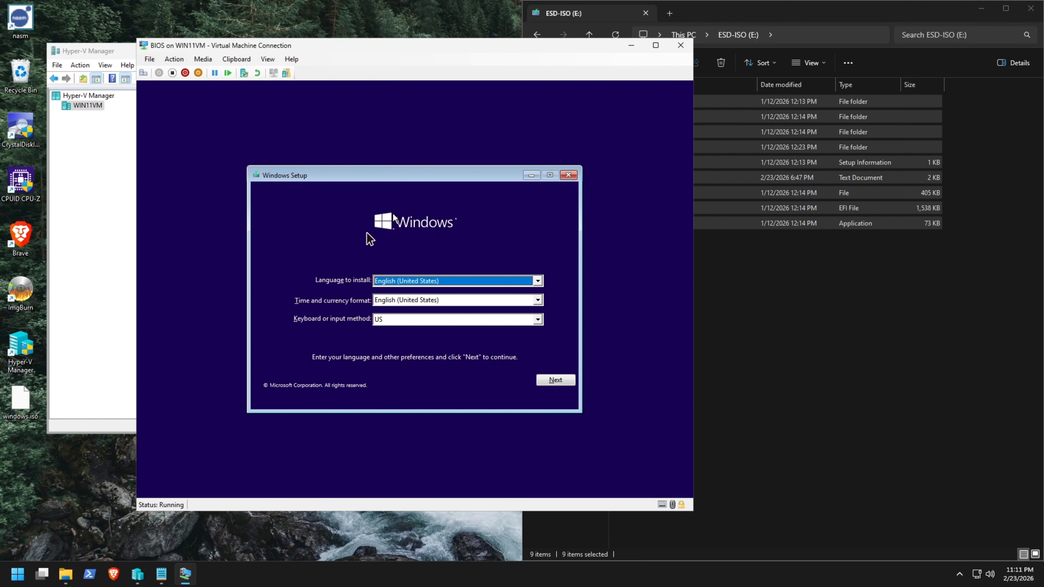
pyautogui.click(554, 382)
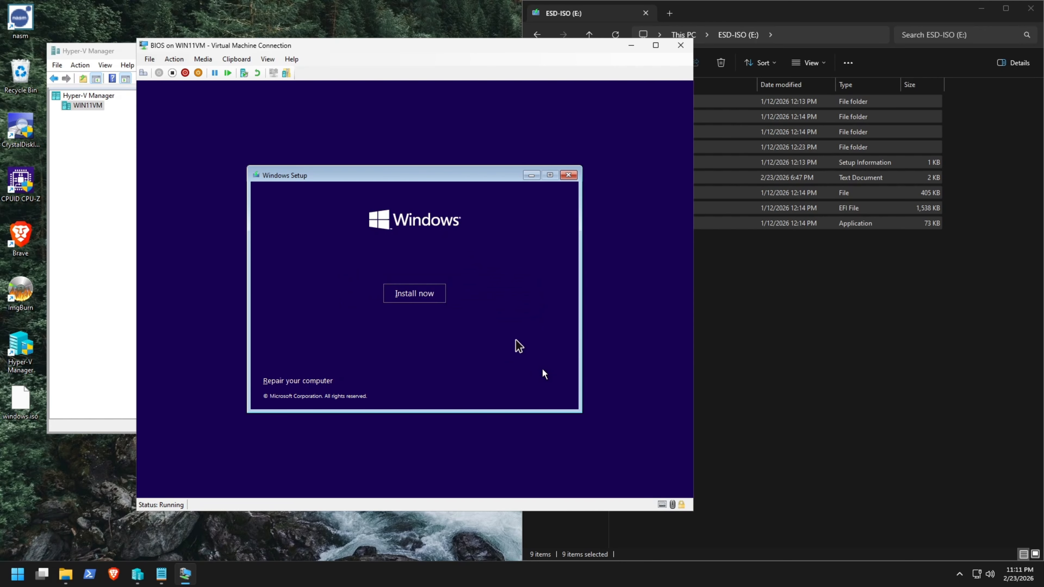
# - Start installing Windows 10 Home on the unallocated space of Drive 0 in the BIOS virtual machine, accepting the license terms
pyautogui.click(416, 293)
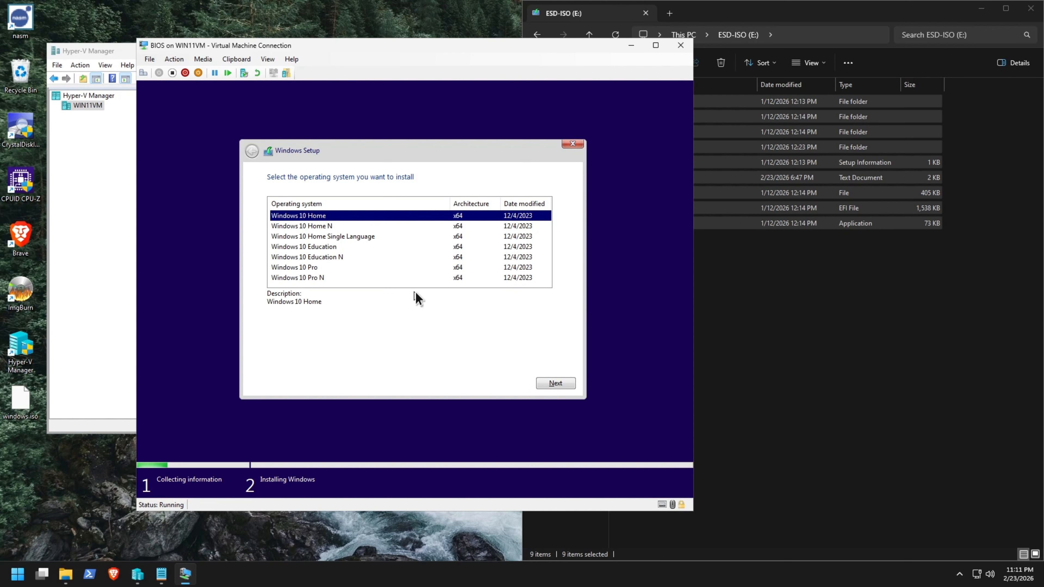
pyautogui.click(551, 382)
pyautogui.click(273, 359)
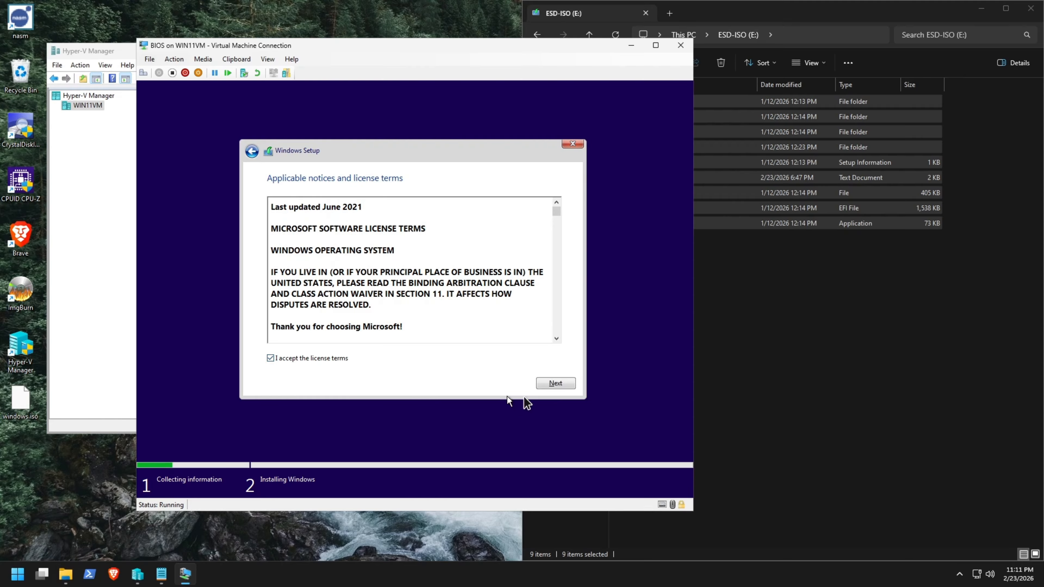
pyautogui.click(549, 386)
pyautogui.click(280, 274)
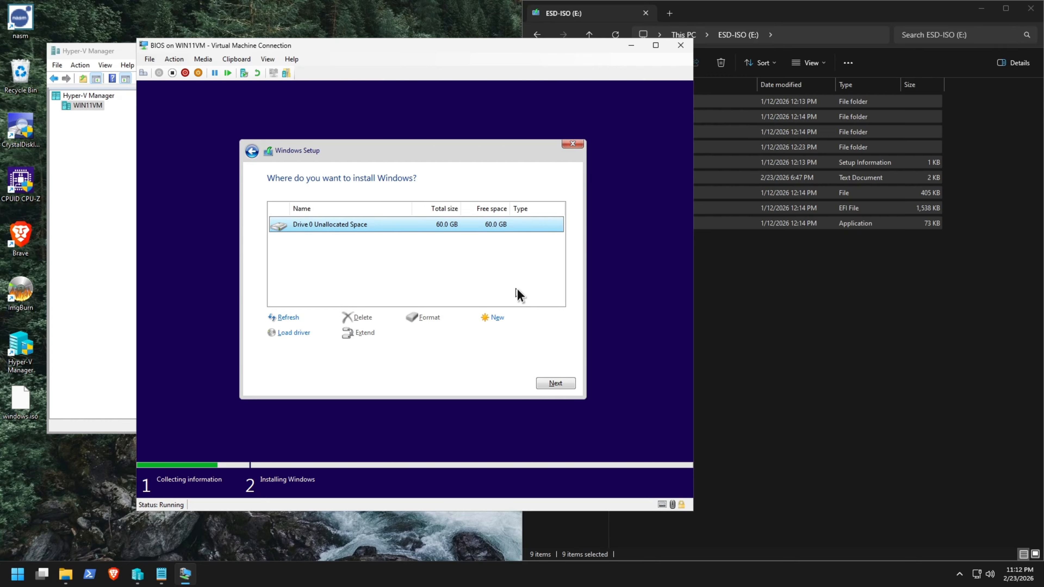
pyautogui.click(554, 383)
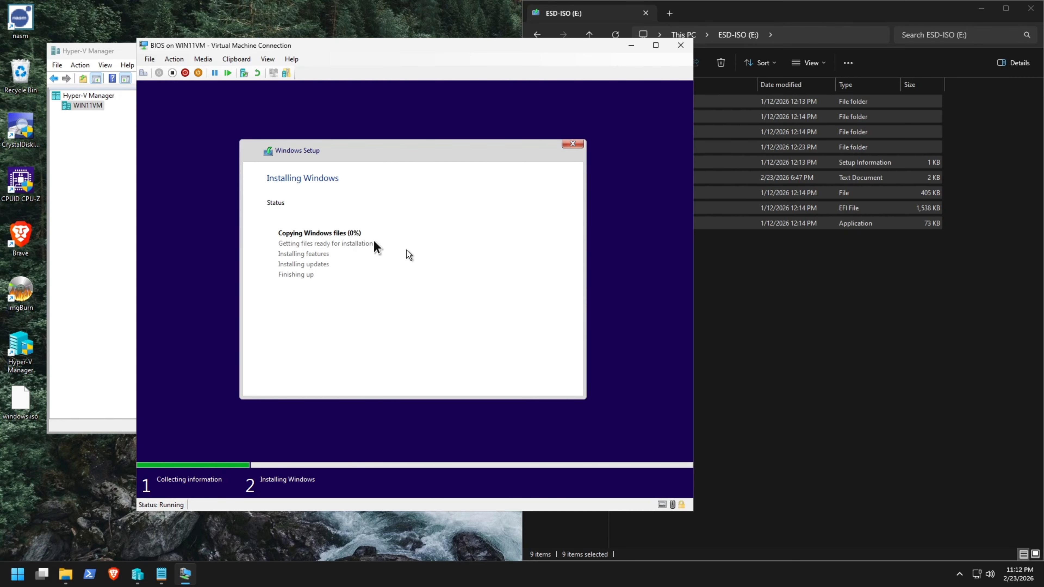
# - Turn off the BIOS virtual machine and close its connection window
pyautogui.click(173, 73)
pyautogui.click(428, 294)
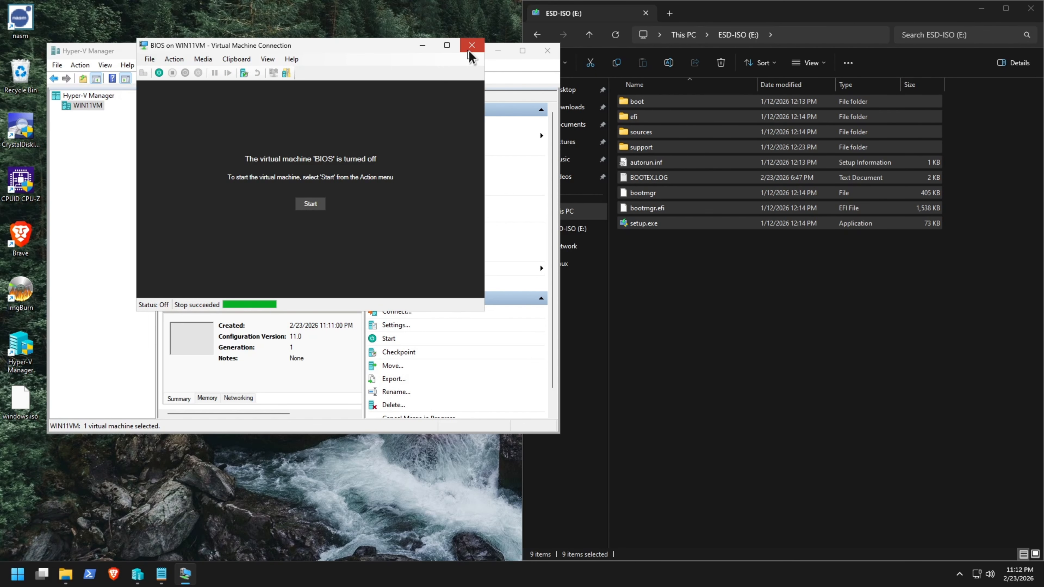
pyautogui.click(472, 45)
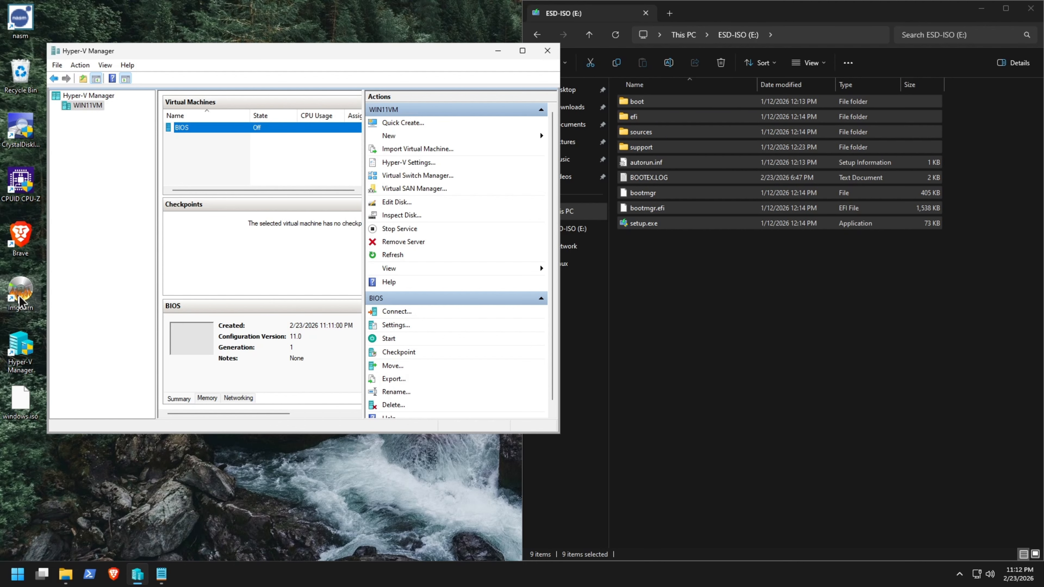
# - Open ImgBurn in the mode that creates an image from files/folders and add all nine ESD-ISO (E:) items as the source
pyautogui.doubleClick(21, 296)
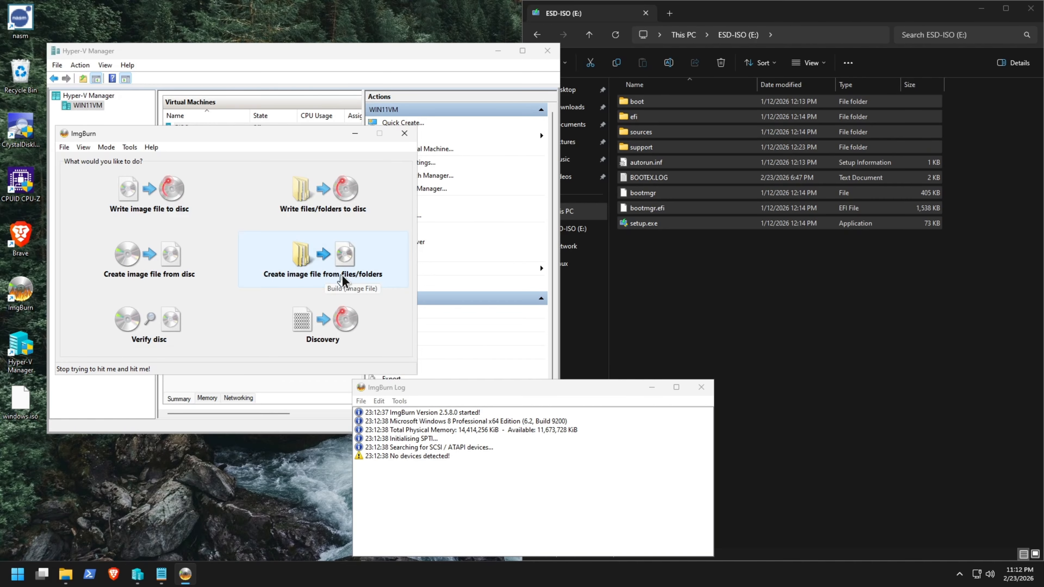
pyautogui.click(316, 281)
pyautogui.click(717, 274)
pyautogui.moveTo(648, 268); pyautogui.dragTo(156, 233)
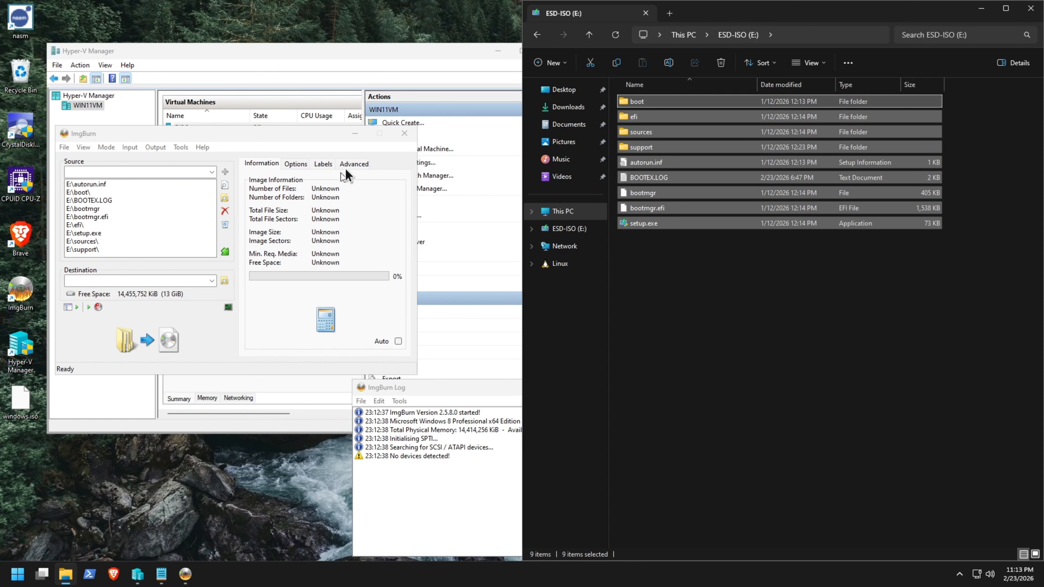
# - Make the image bootable, with load segment 0000 and 1 sector to load
pyautogui.click(345, 169)
pyautogui.click(352, 179)
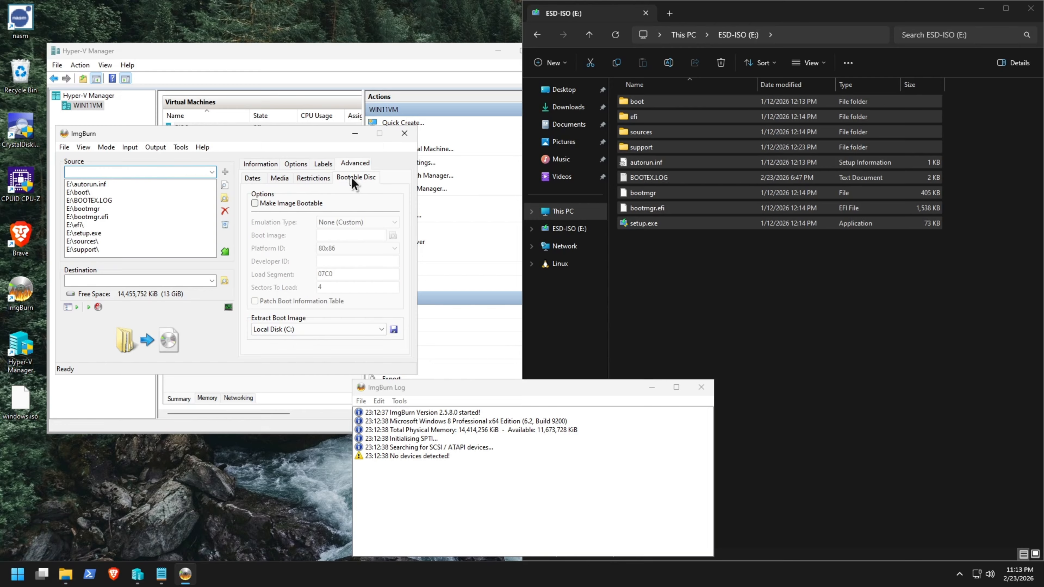
pyautogui.click(291, 204)
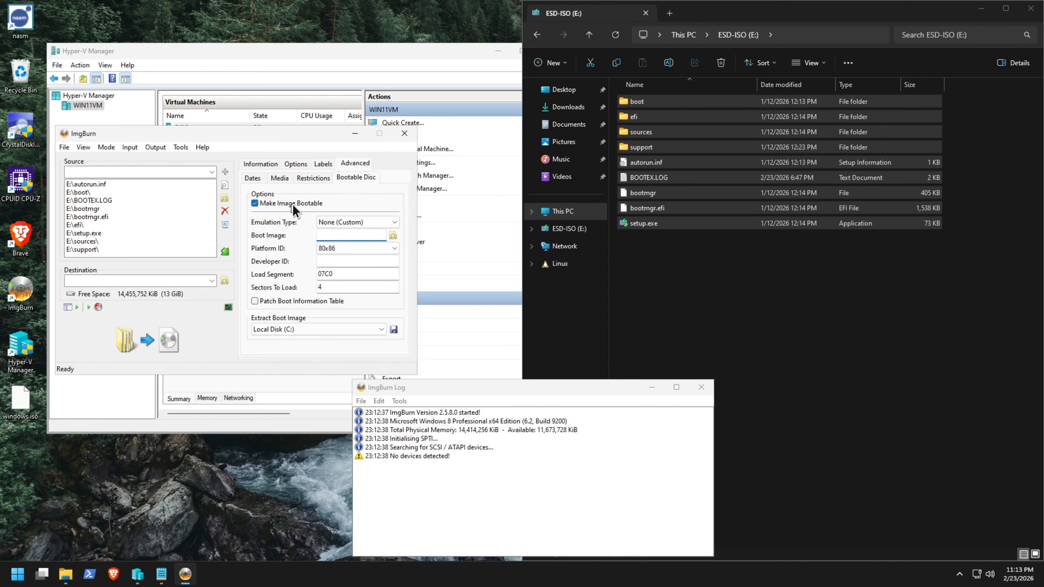
pyautogui.click(335, 274)
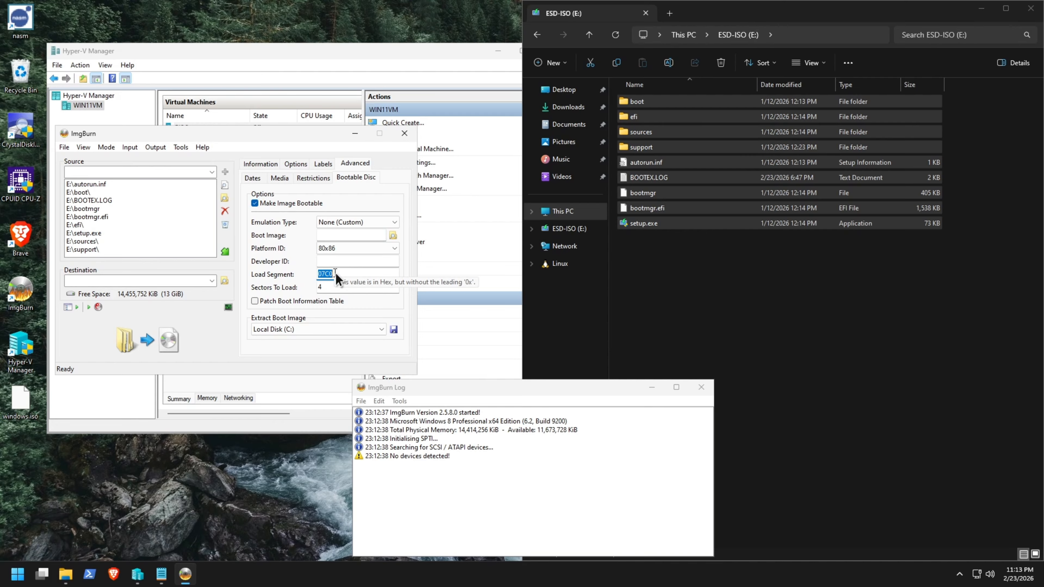
pyautogui.write('0000')
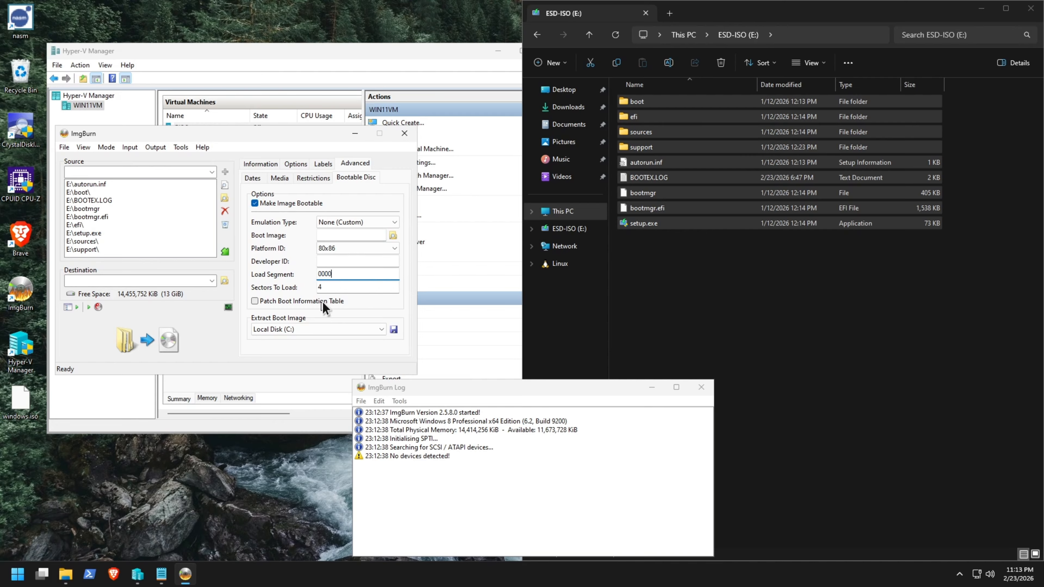
pyautogui.click(336, 288)
pyautogui.doubleClick(337, 288)
pyautogui.write('1')
# - Set the boot image to efisys.bin from the efi\microsoft\boot folder on the ESD-ISO (E:) drive
pyautogui.click(393, 236)
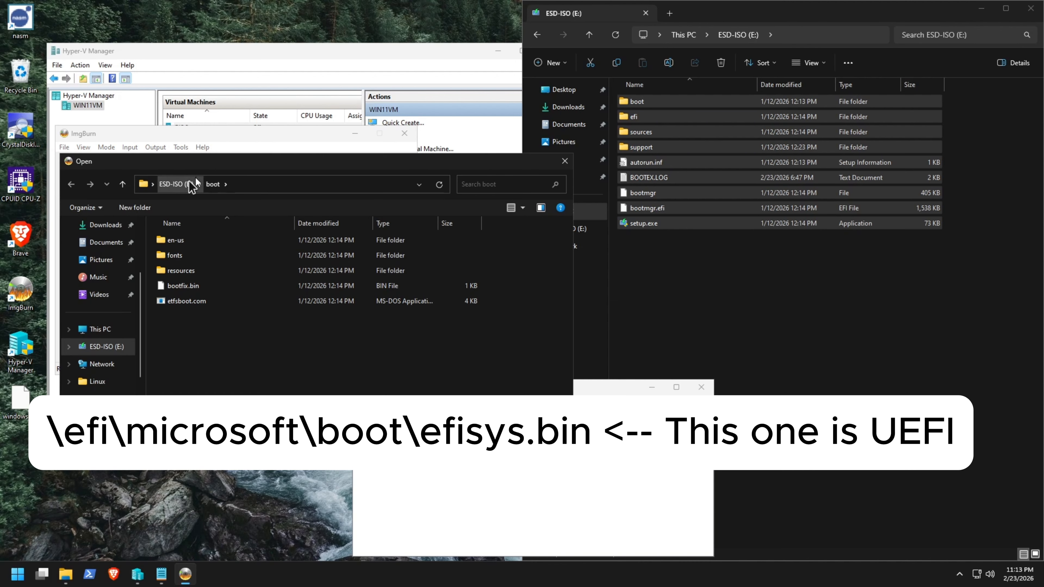
pyautogui.click(176, 184)
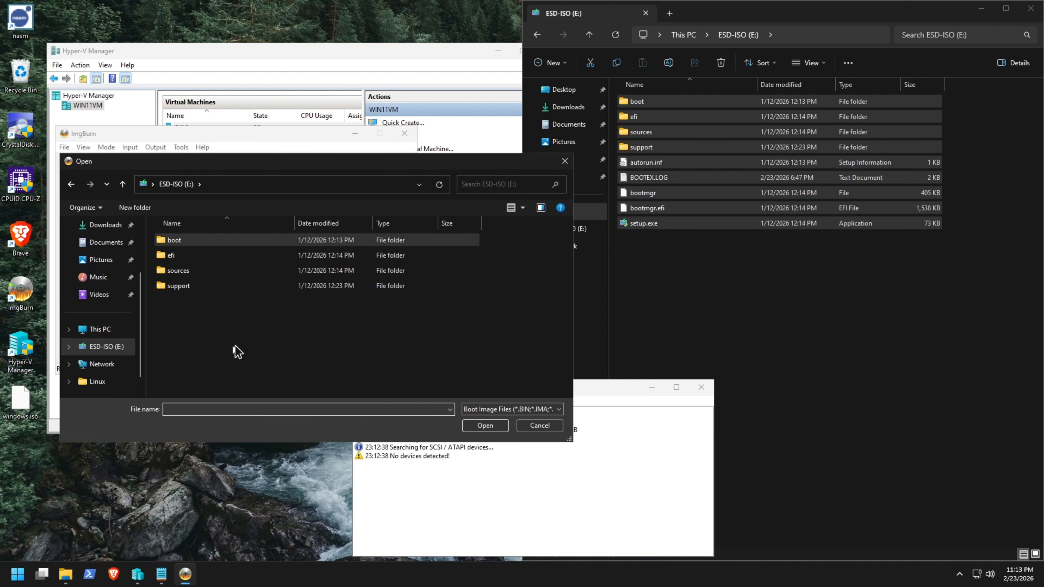
pyautogui.doubleClick(181, 256)
pyautogui.click(183, 256)
pyautogui.doubleClick(183, 257)
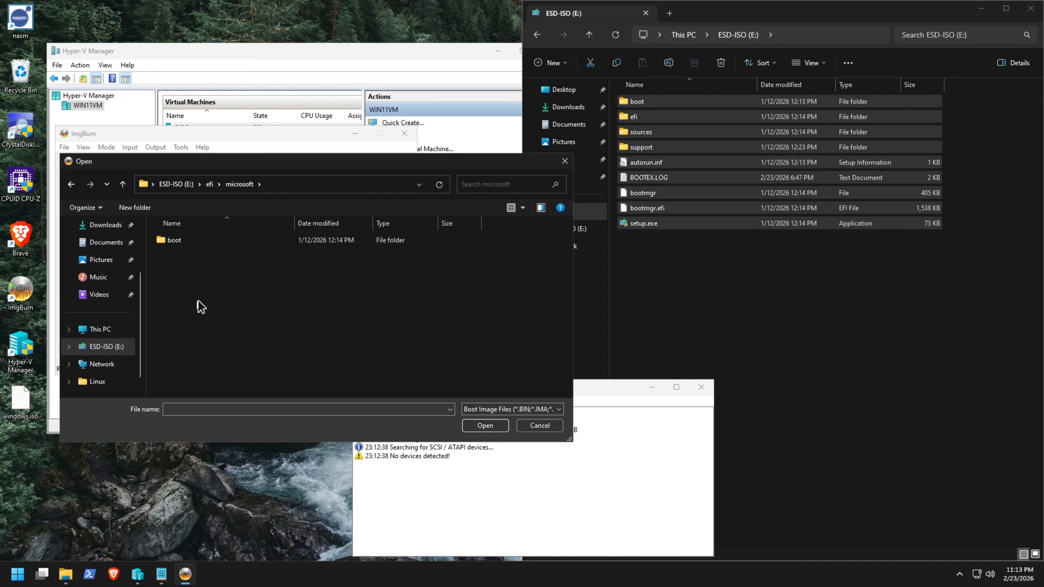
pyautogui.doubleClick(183, 241)
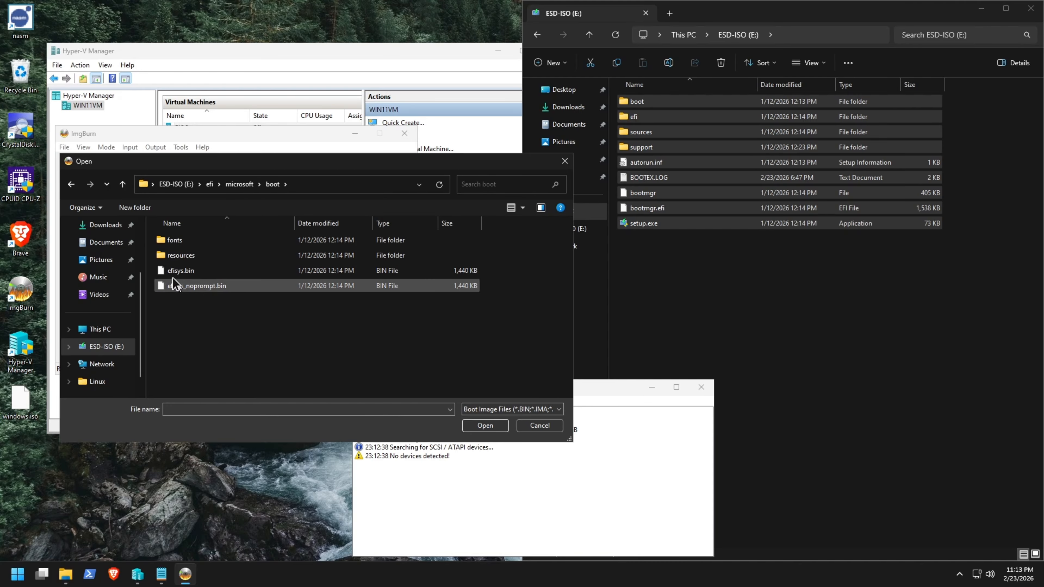
pyautogui.click(196, 271)
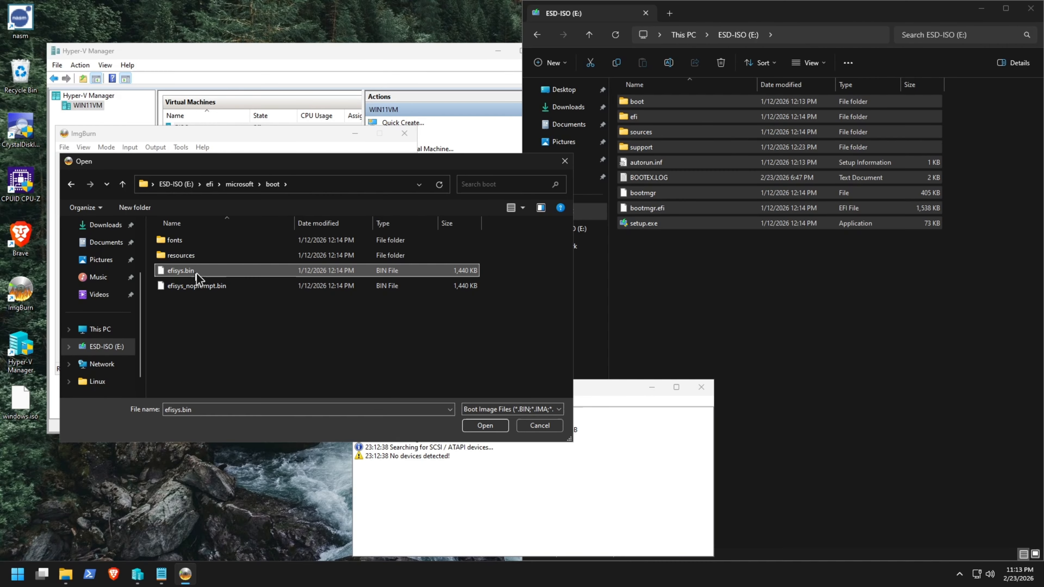
pyautogui.click(492, 426)
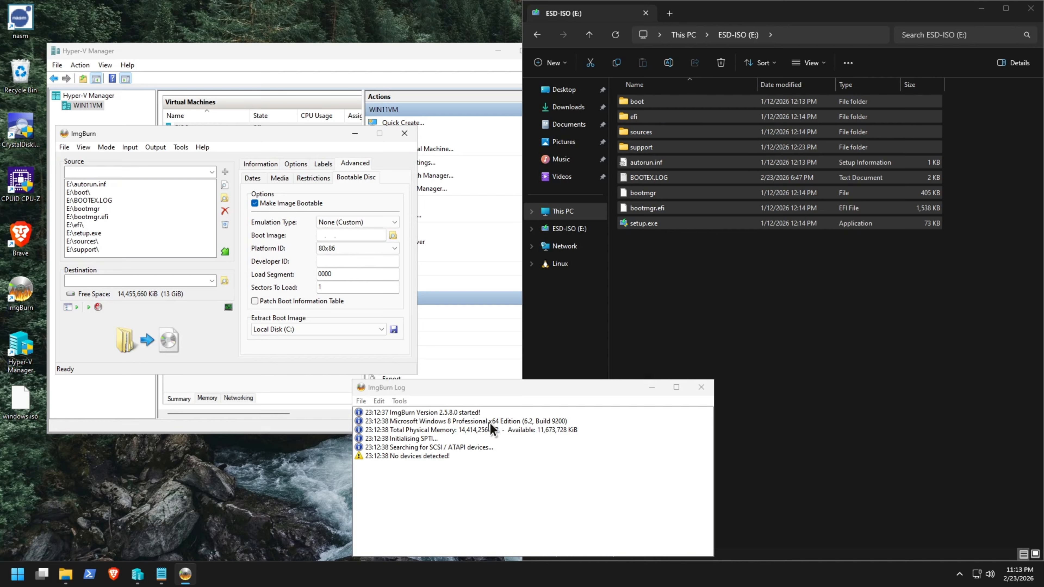
# - Build the ISO on the Desktop as windowsuefi, accept the suggested volume label, and close ImgBurn once the build finishes
pyautogui.click(149, 345)
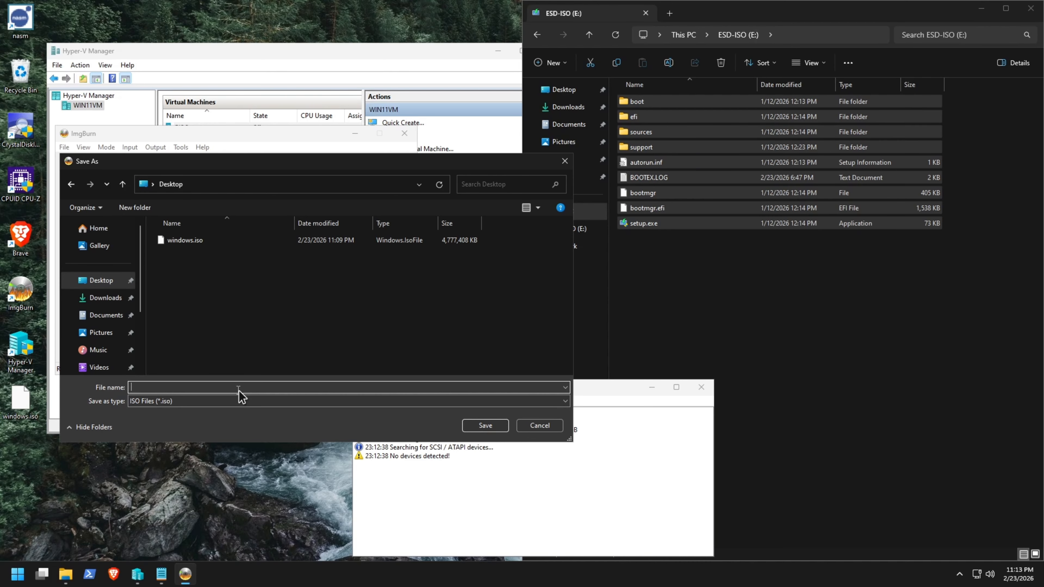
pyautogui.write('windowsuefi')
pyautogui.click(485, 426)
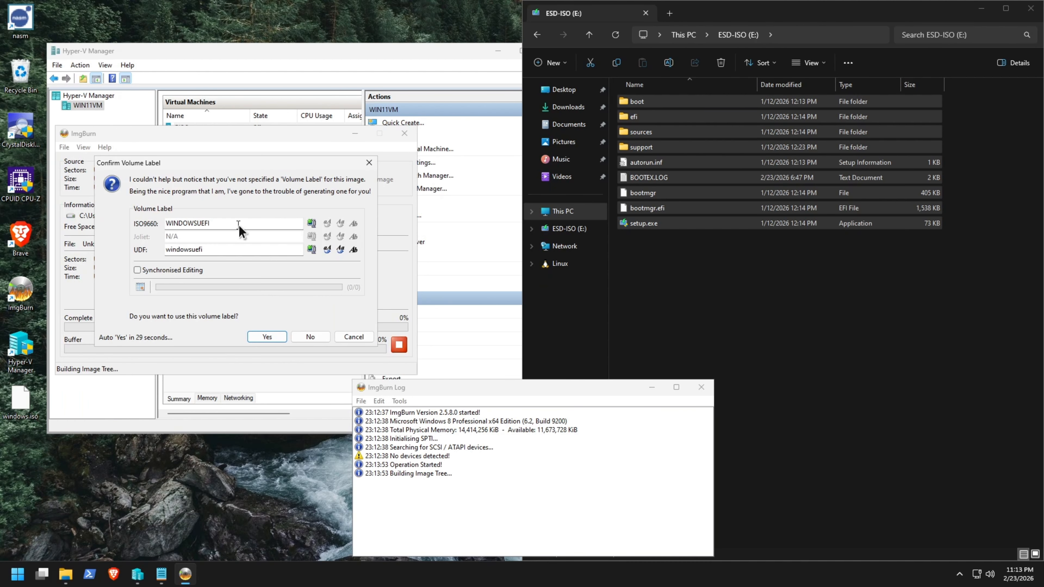
pyautogui.click(264, 337)
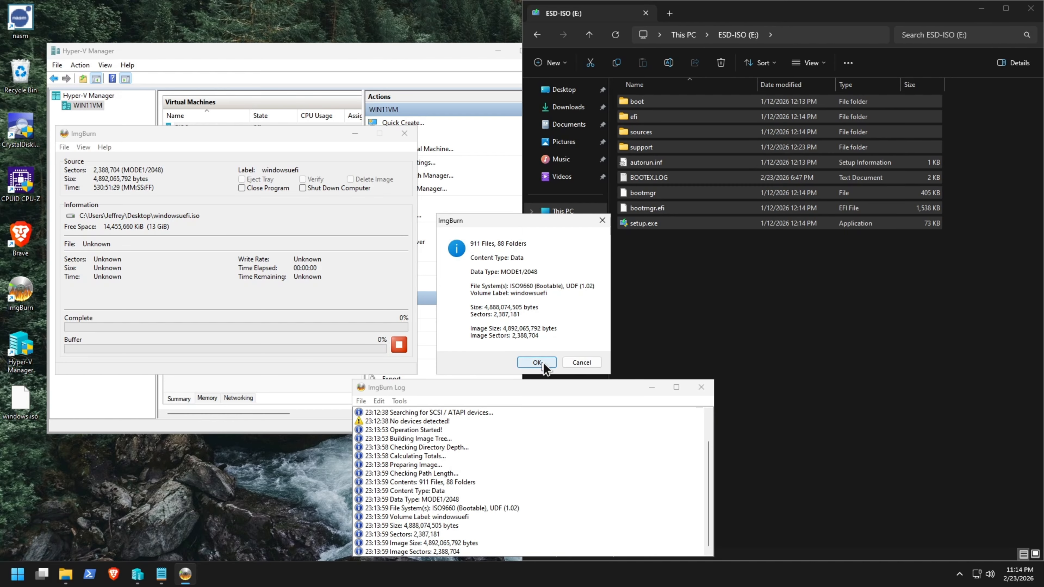
pyautogui.click(537, 362)
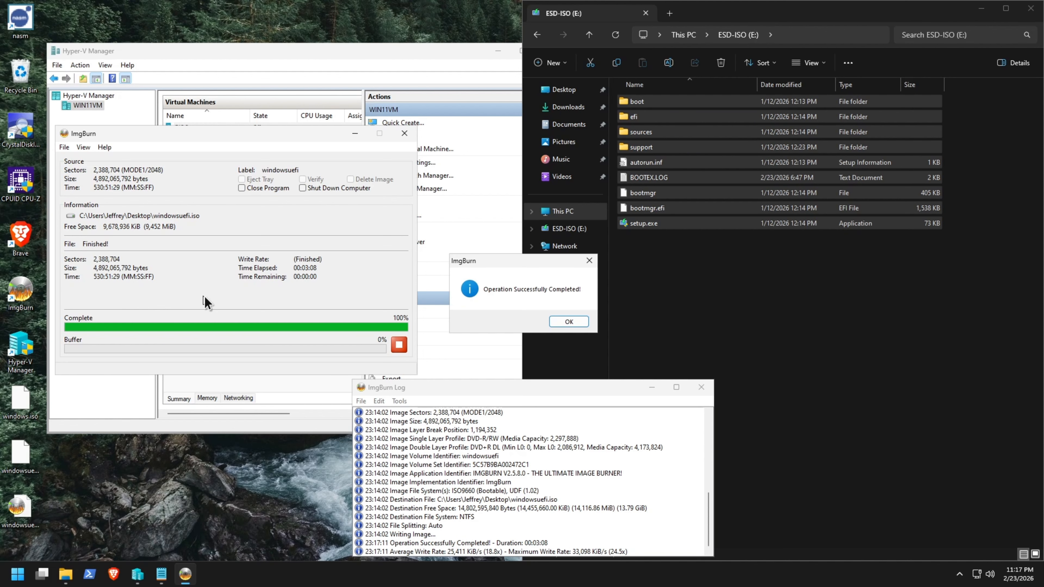
pyautogui.click(565, 325)
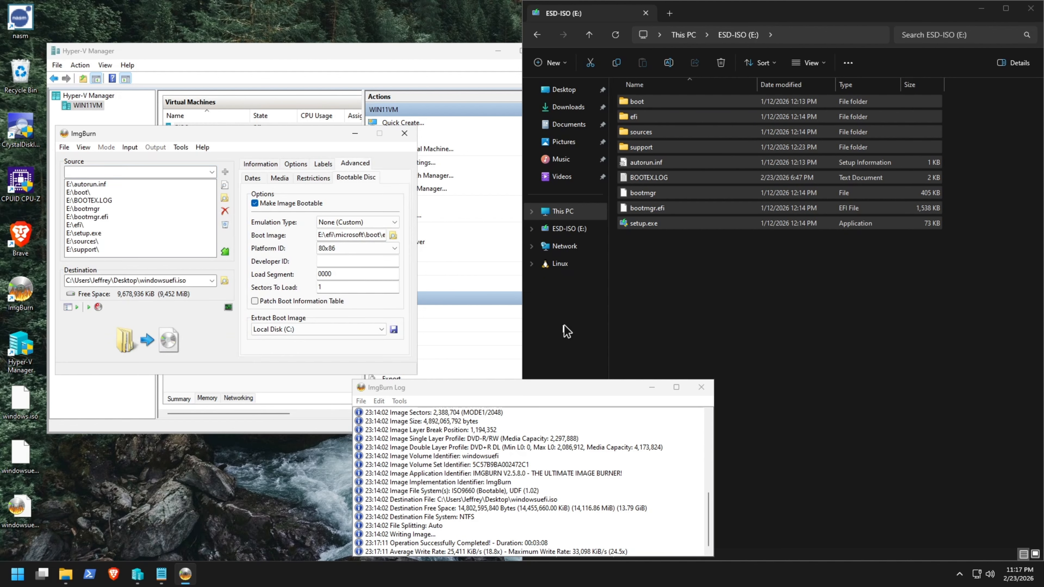
pyautogui.click(404, 133)
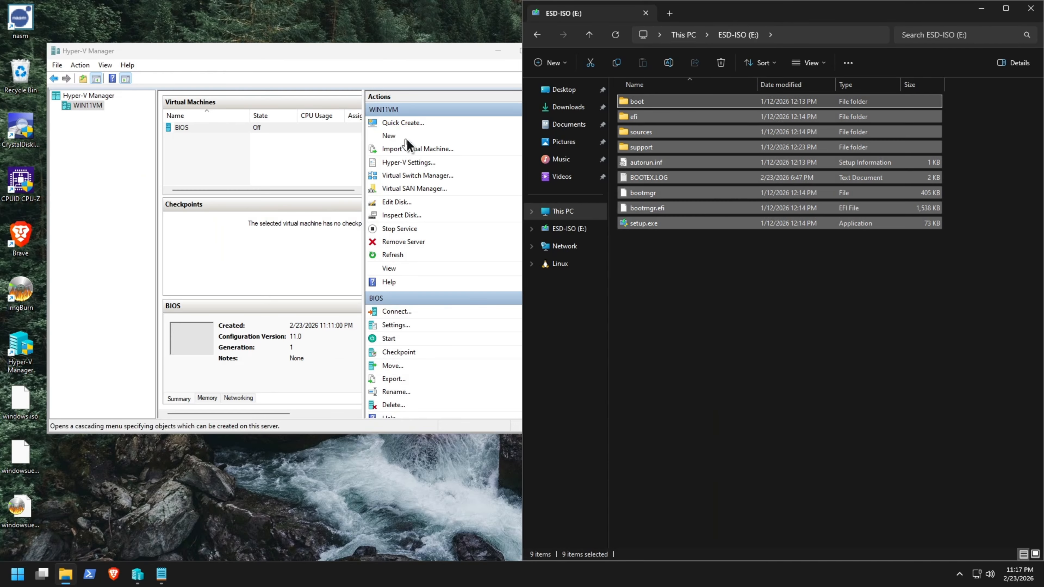
# - Close the ESD-ISO (E:) window, delete the extra ImgBurn file from the desktop, and place windowsuefi.iso beside windows.iso
pyautogui.click(1038, 15)
pyautogui.moveTo(321, 52); pyautogui.dragTo(420, 53)
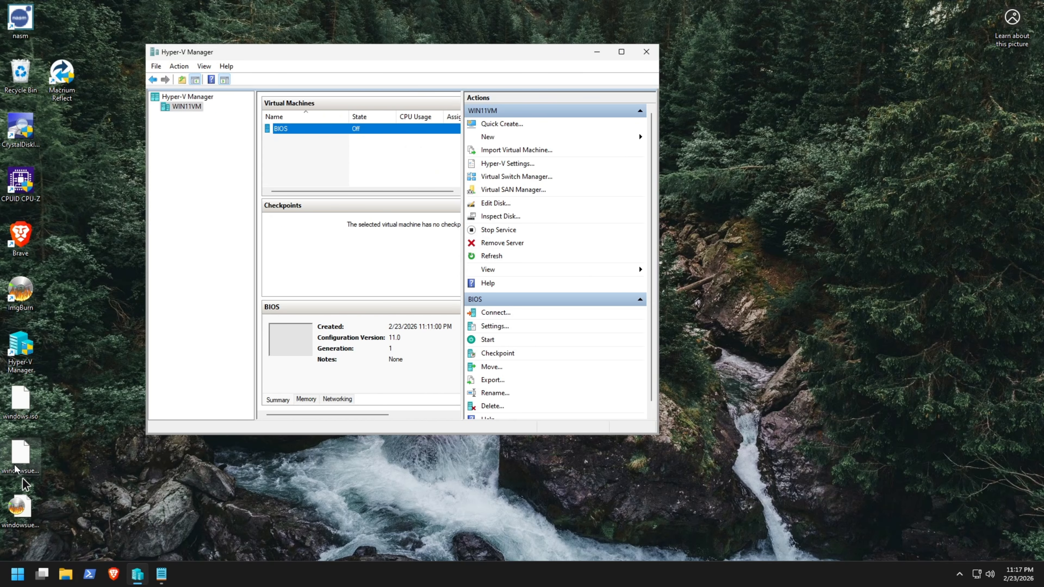
pyautogui.click(28, 516)
pyautogui.press('Delete')
pyautogui.moveTo(20, 453); pyautogui.dragTo(61, 398)
# - Create a Generation 2 virtual machine named UEFI with the disk UEFI.vhdx, installing from windowsuefi.iso on the Desktop
pyautogui.click(488, 137)
pyautogui.click(437, 239)
pyautogui.click(654, 262)
pyautogui.click(466, 251)
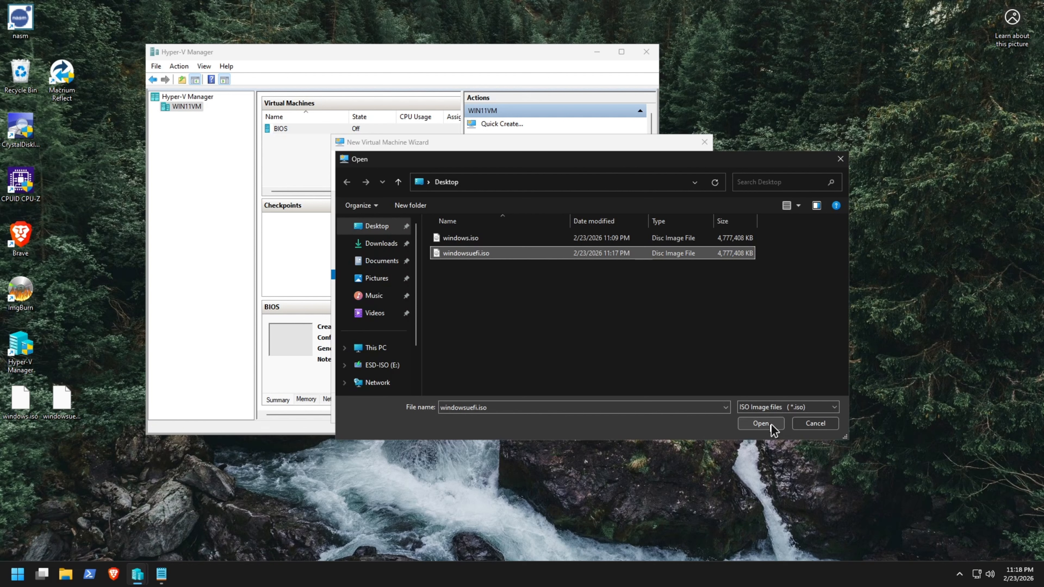
pyautogui.click(771, 424)
pyautogui.click(591, 412)
pyautogui.click(640, 410)
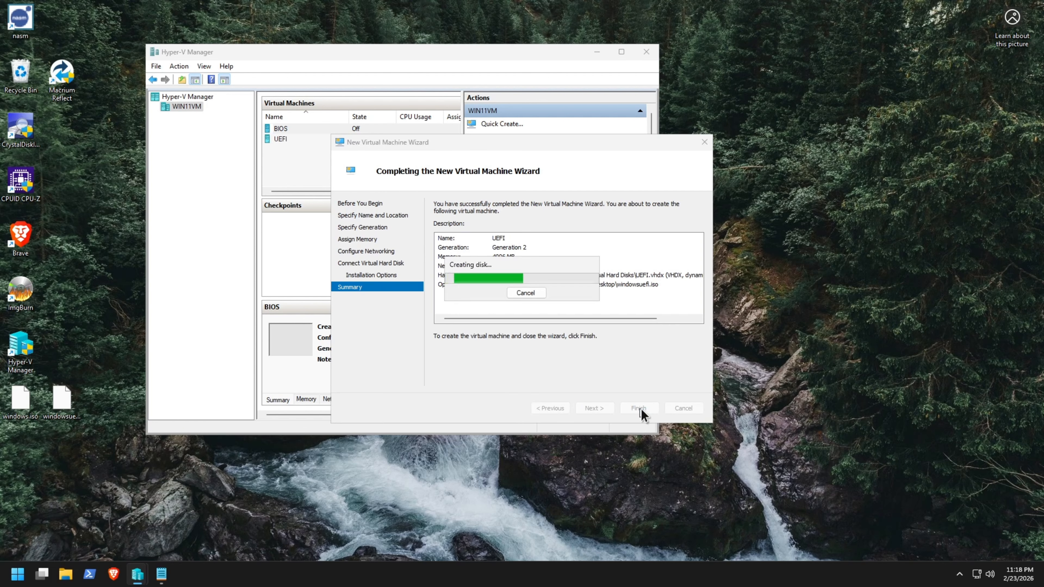
# - Start the UEFI virtual machine from its DVD, accept the English (United States) and US keyboard settings, and begin the Windows installation
pyautogui.doubleClick(292, 139)
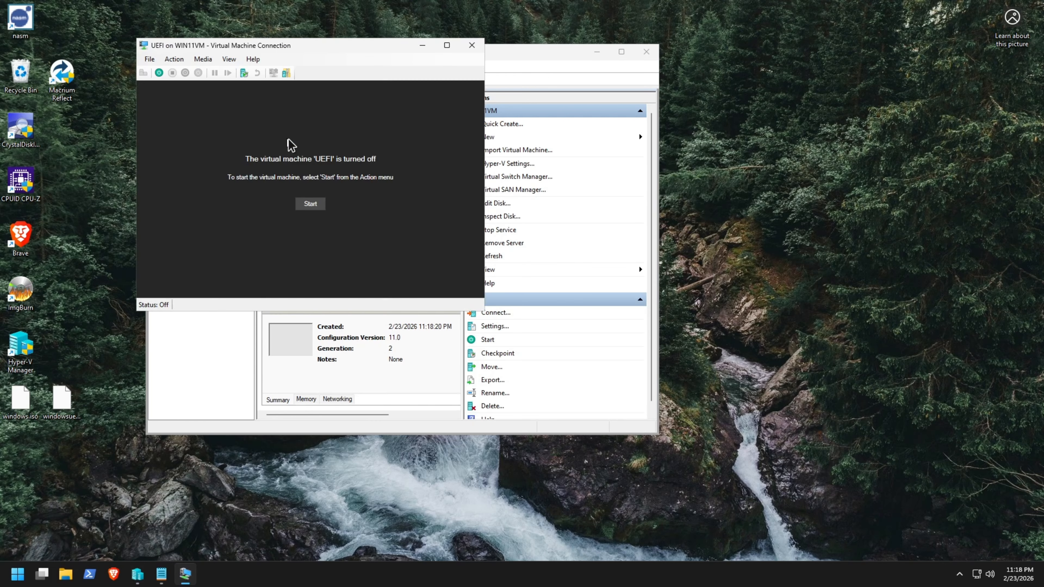
pyautogui.click(311, 204)
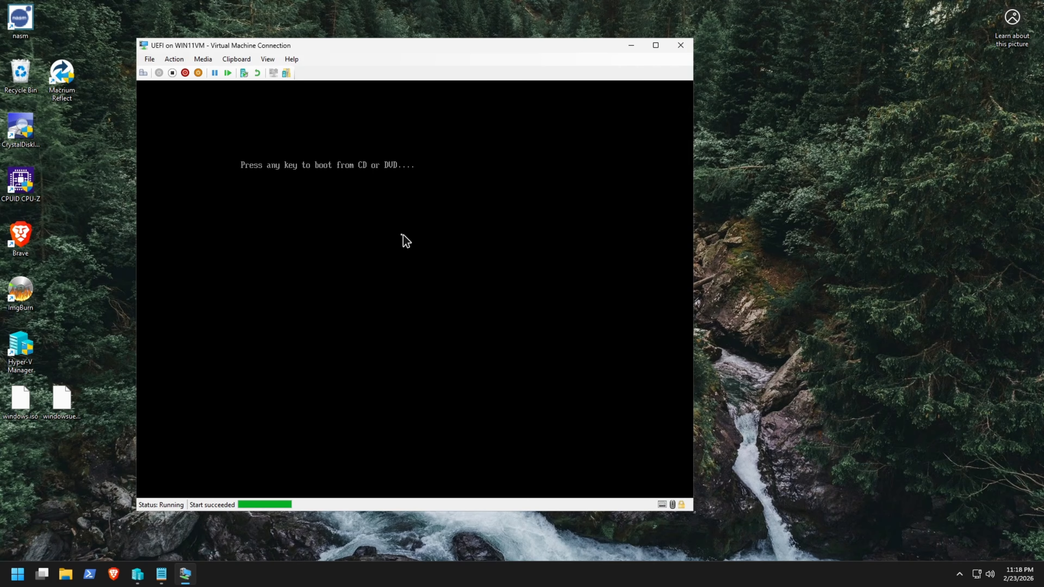
pyautogui.press('space')
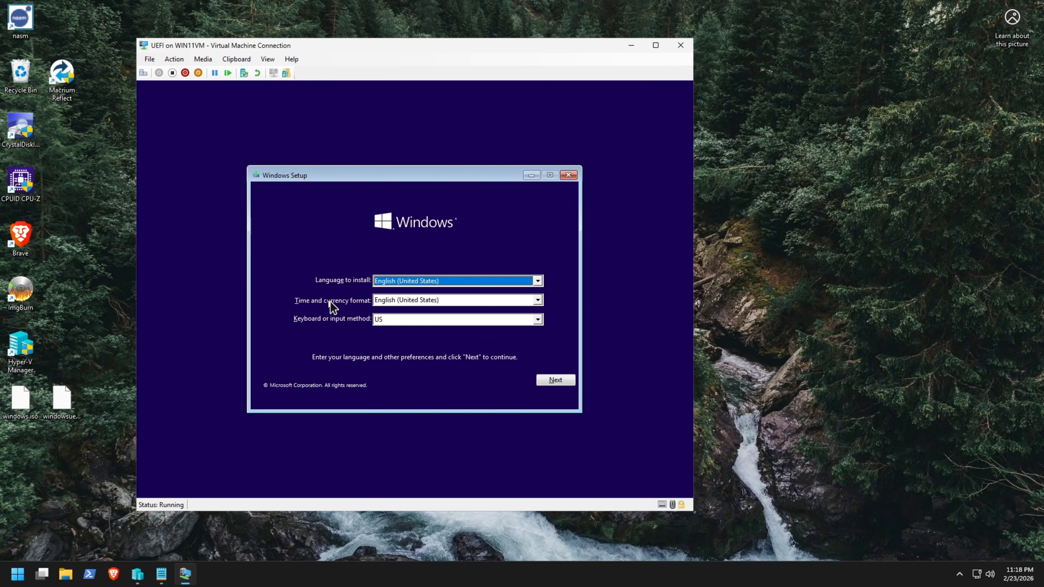
pyautogui.click(556, 381)
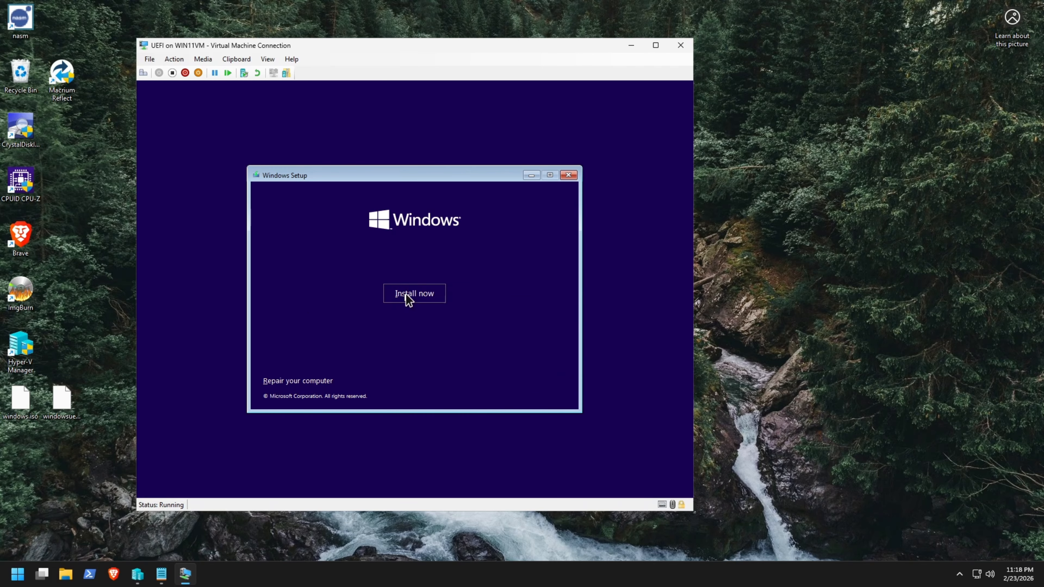
pyautogui.click(406, 293)
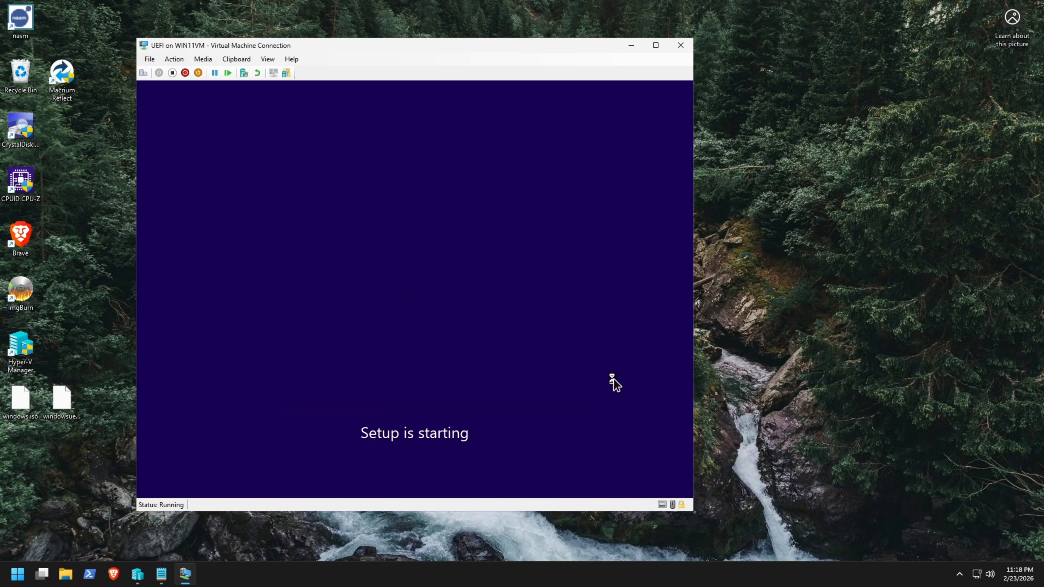